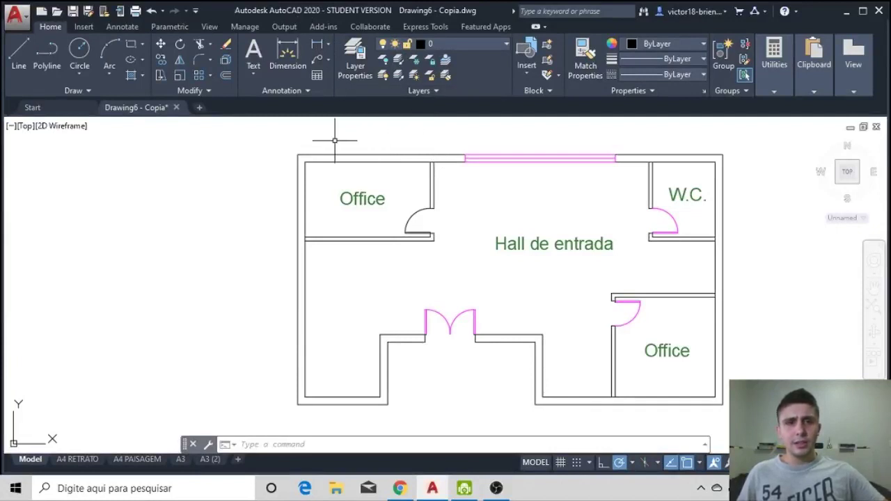
# Step: Add a 17.00 linear dimension between the top wall corners, placed above the plan
pyautogui.click(317, 49)
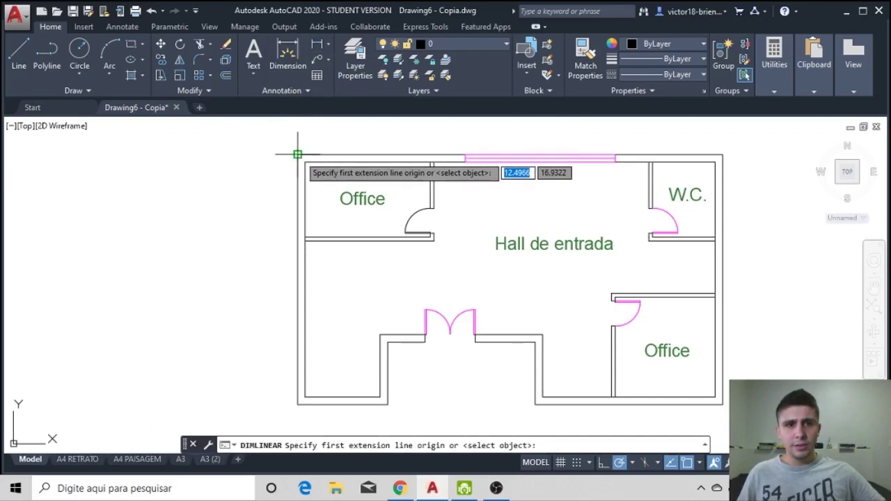
pyautogui.click(297, 155)
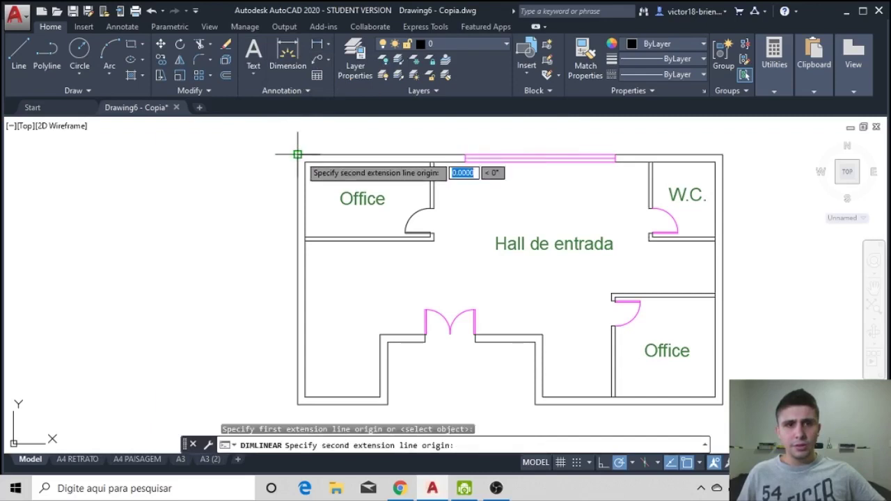
pyautogui.click(722, 155)
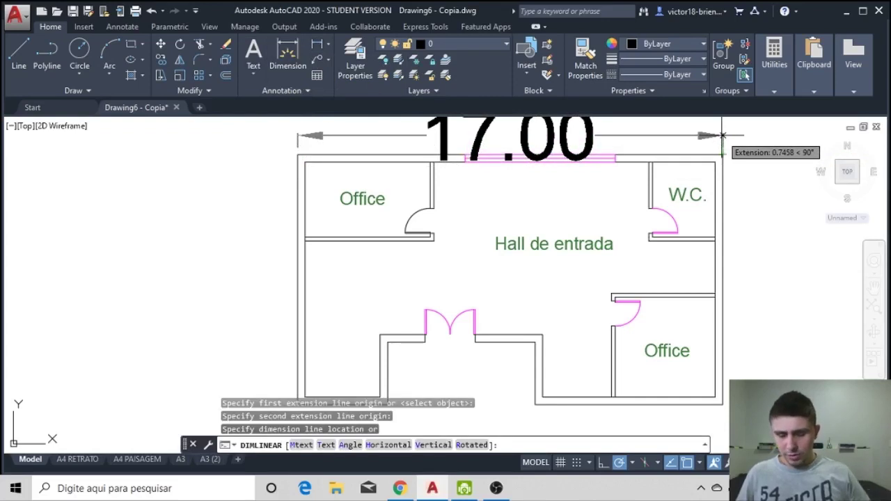
pyautogui.click(722, 130)
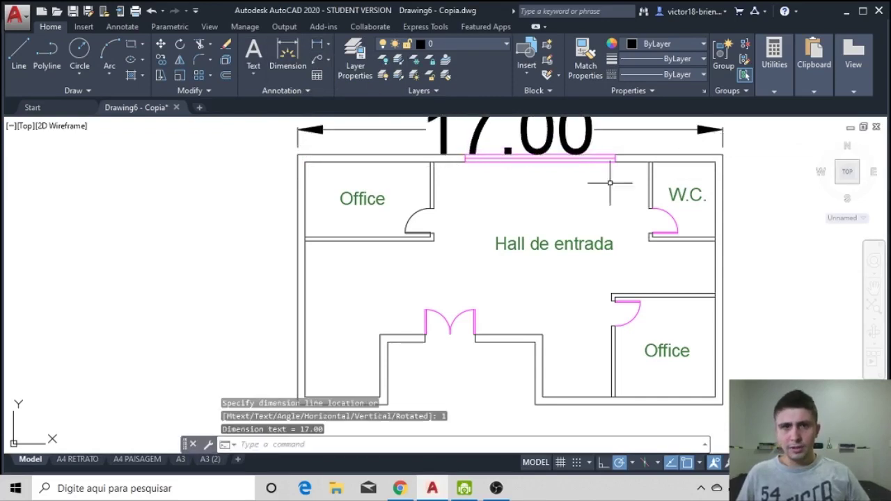
# Step: Add a 10.00 linear dimension along the left wall, offset 1 unit to the left
pyautogui.click(319, 49)
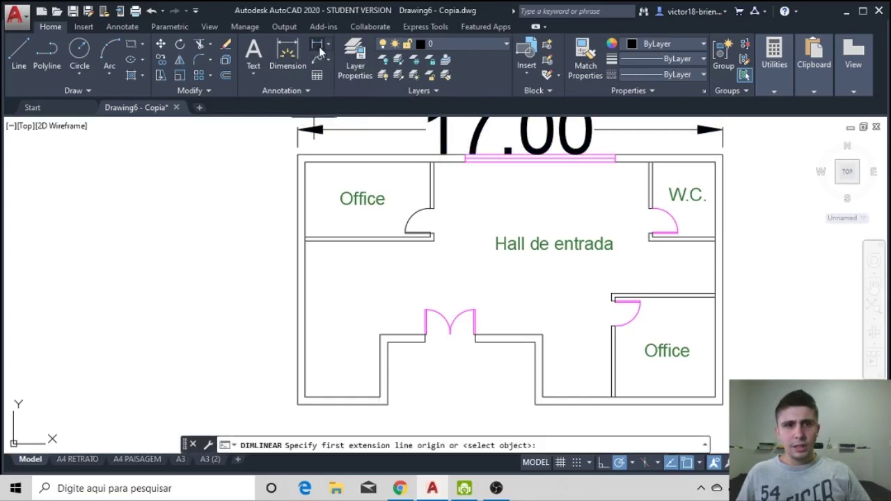
pyautogui.click(297, 154)
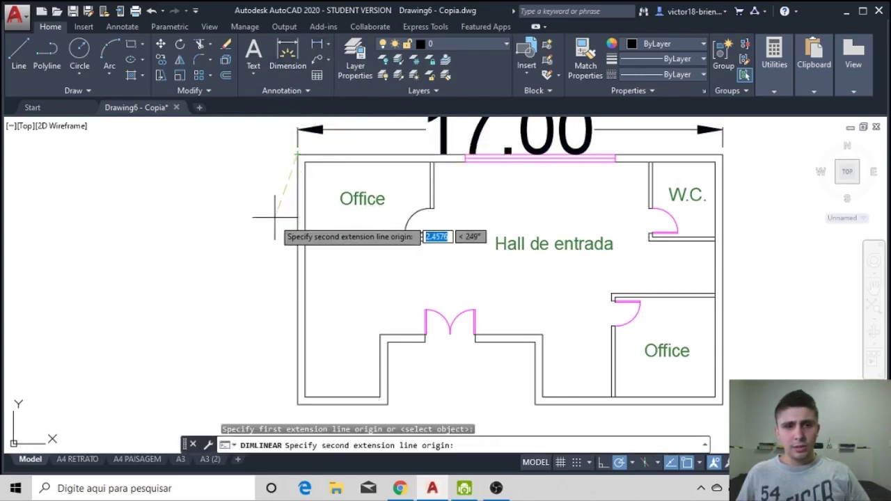
pyautogui.click(297, 404)
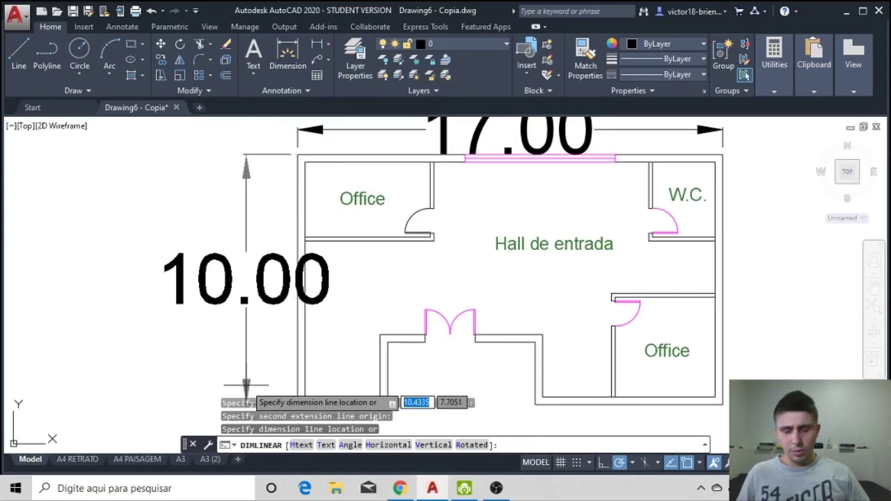
pyautogui.write('1')
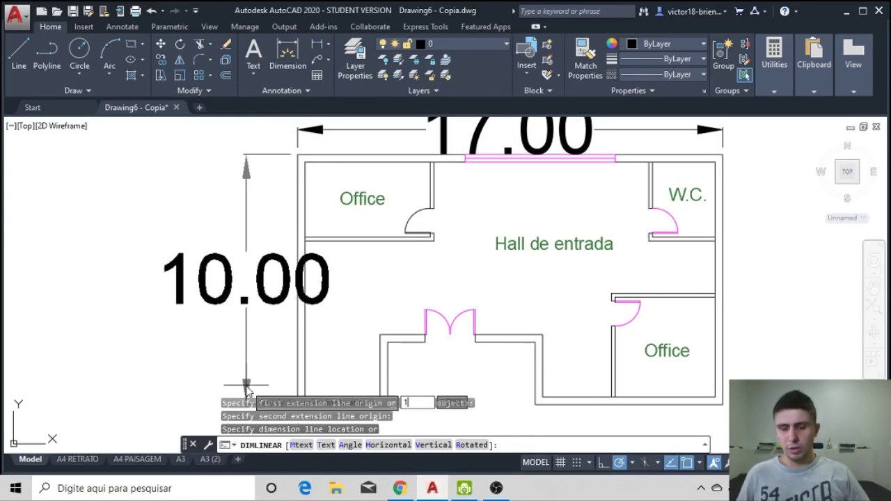
pyautogui.press('Return')
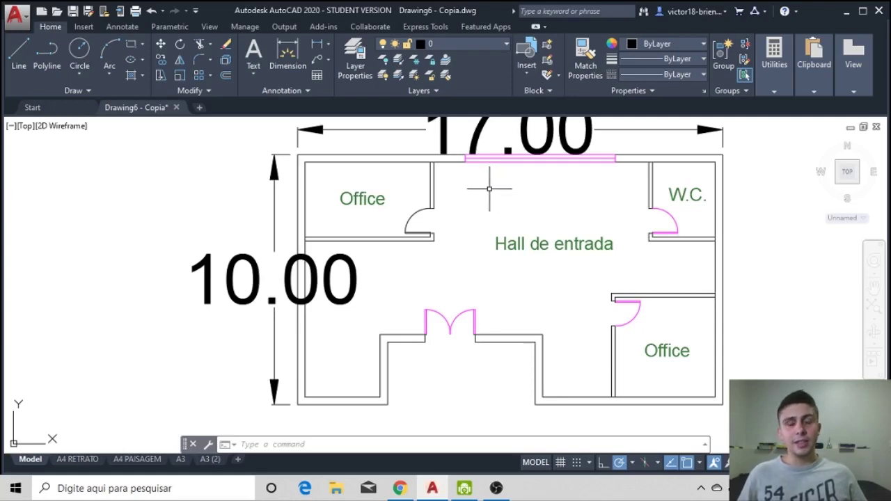
# Step: Move the 17.00 and 10.00 dimensions onto the red COTAS layer and deselect them
pyautogui.click(520, 139)
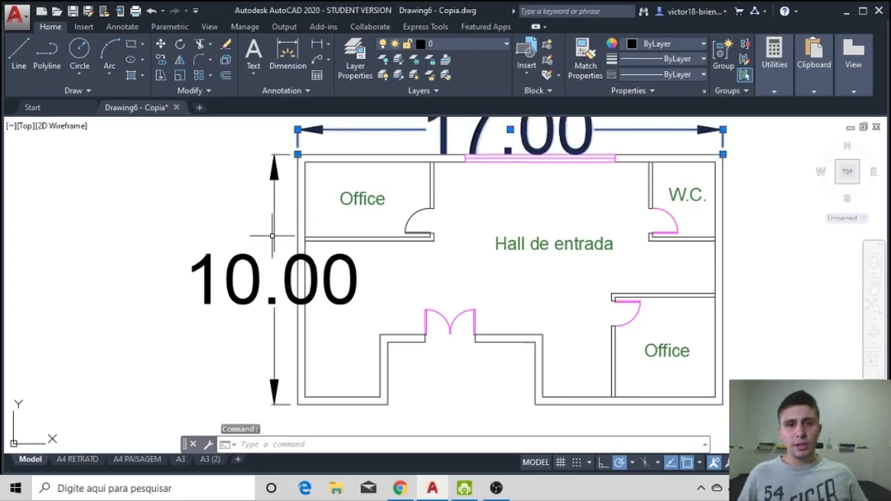
pyautogui.click(249, 251)
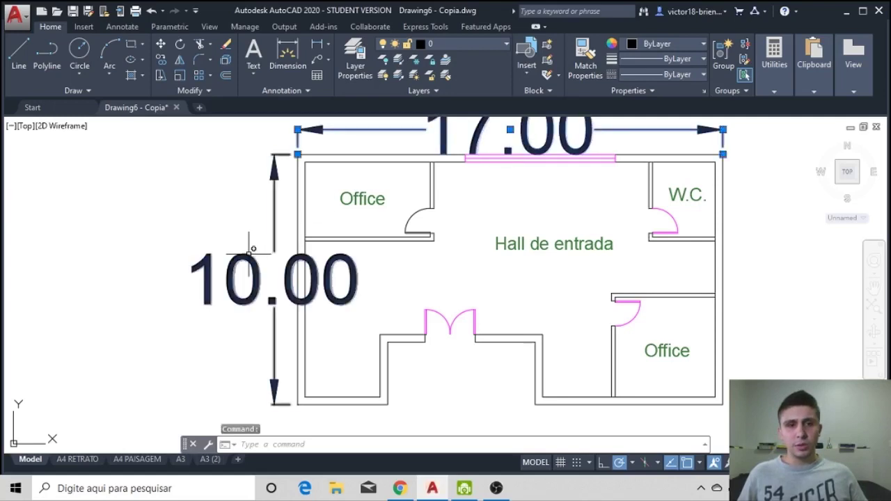
pyautogui.click(486, 46)
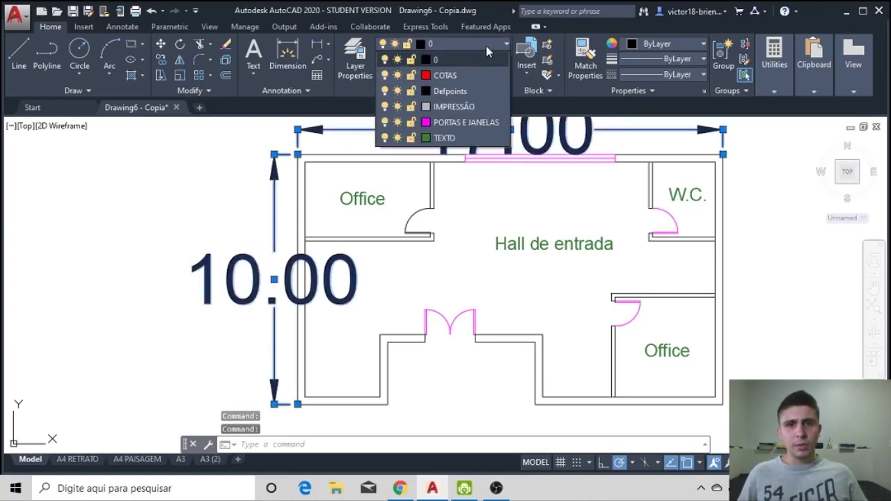
pyautogui.click(446, 74)
pyautogui.press('Escape')
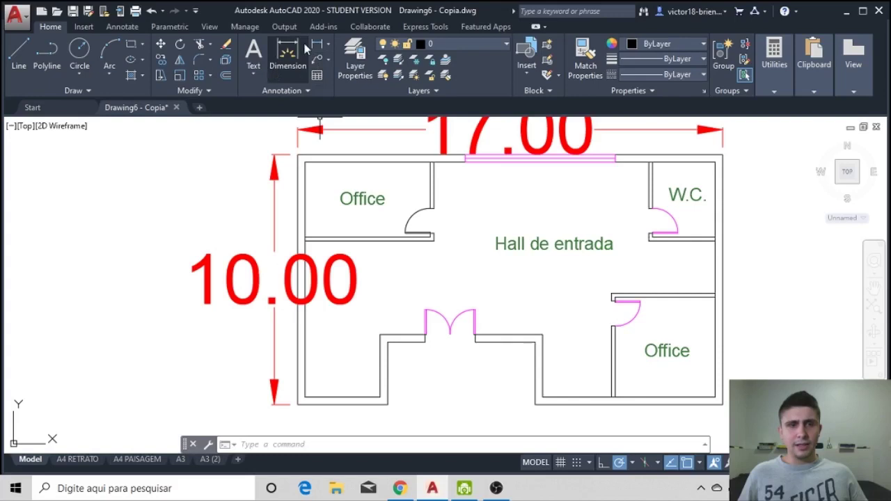
# Step: Change the Standard dimension style's first arrowhead to Architectural tick
pyautogui.click(295, 92)
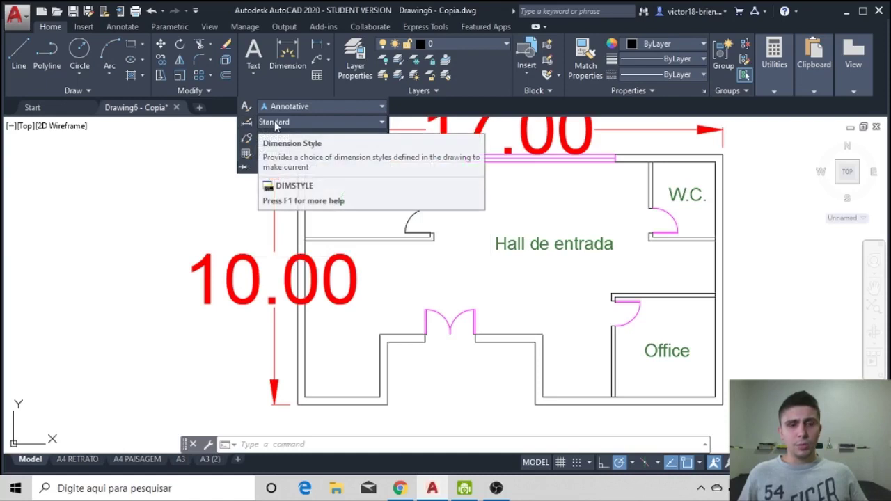
pyautogui.click(250, 128)
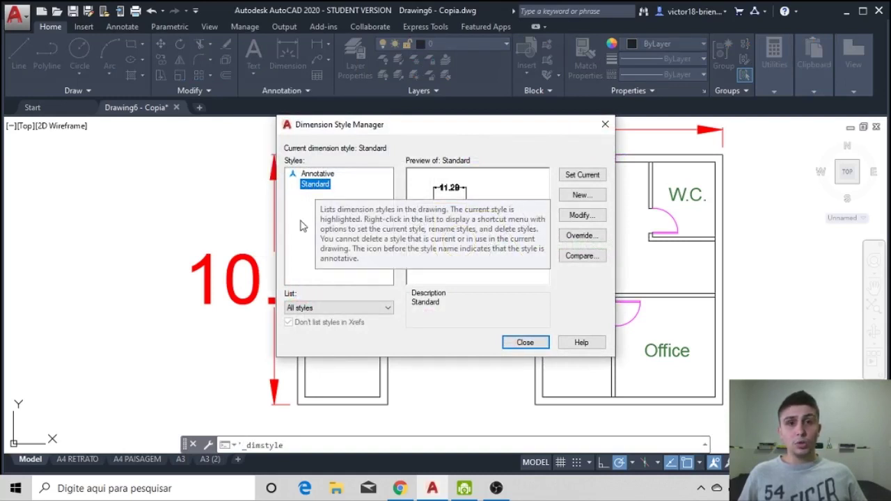
pyautogui.click(572, 217)
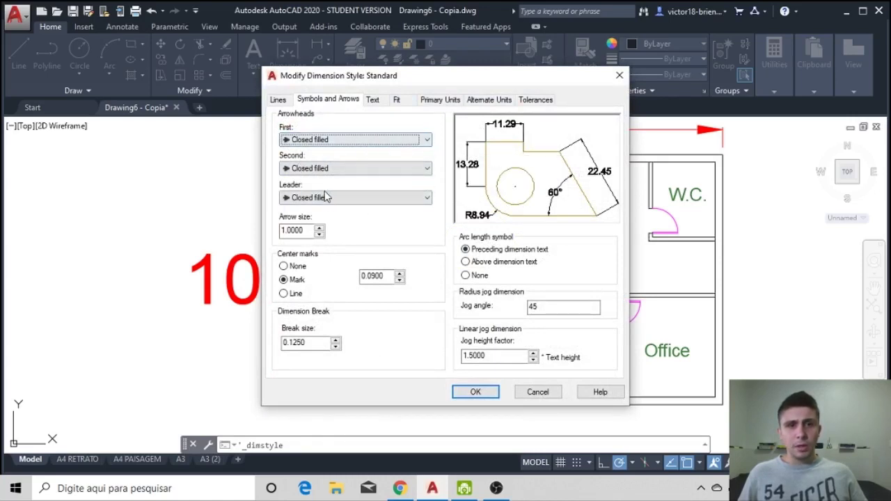
pyautogui.click(342, 142)
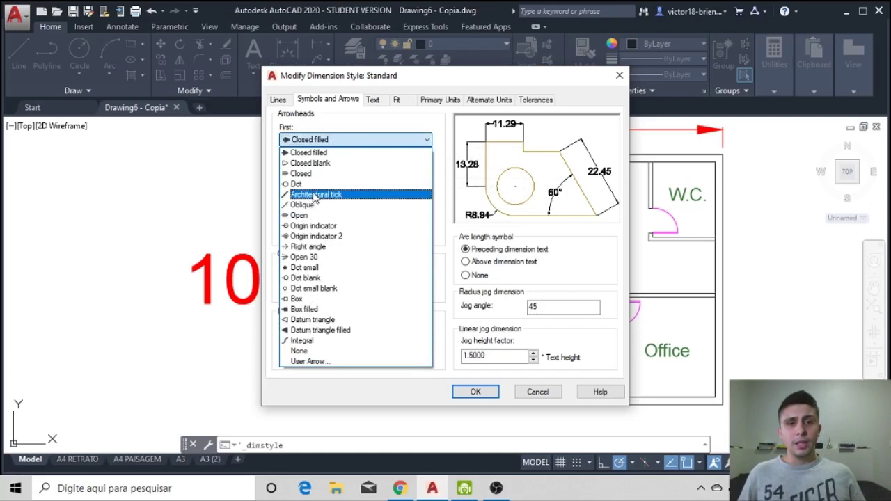
pyautogui.click(309, 195)
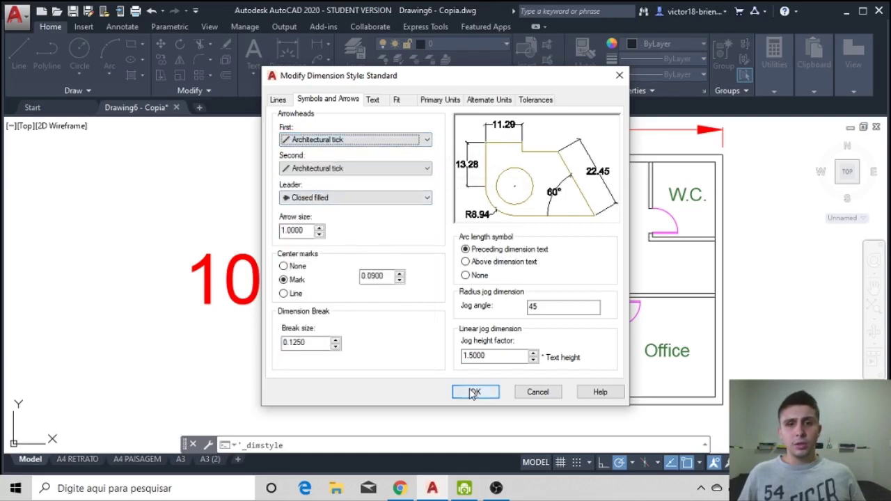
pyautogui.click(471, 391)
pyautogui.click(511, 345)
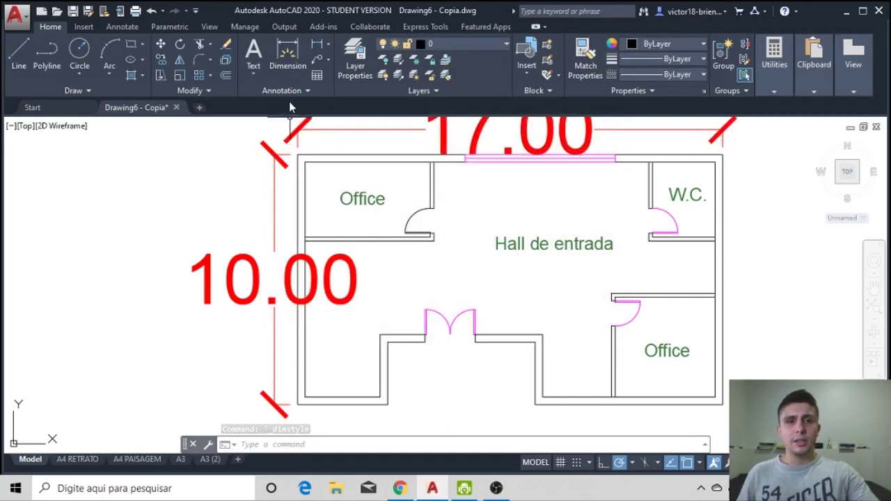
# Step: Switch the Standard style's arrowheads back to Closed filled
pyautogui.click(291, 96)
pyautogui.click(245, 123)
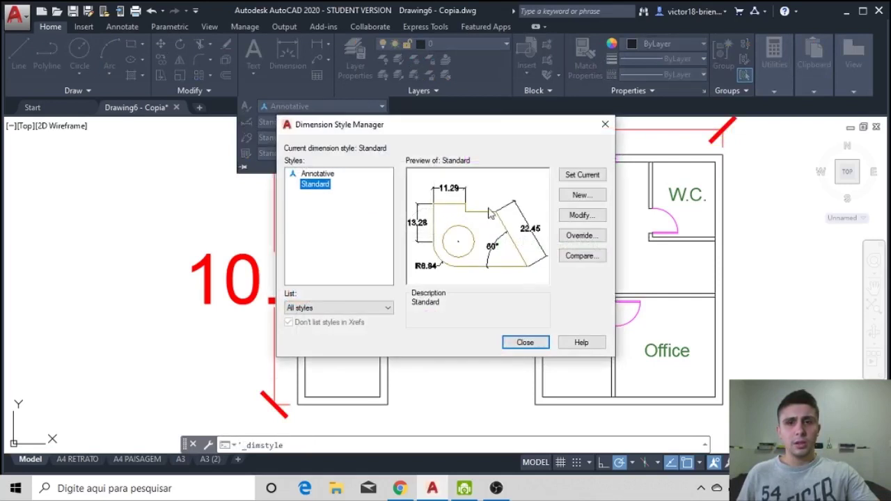
pyautogui.click(579, 215)
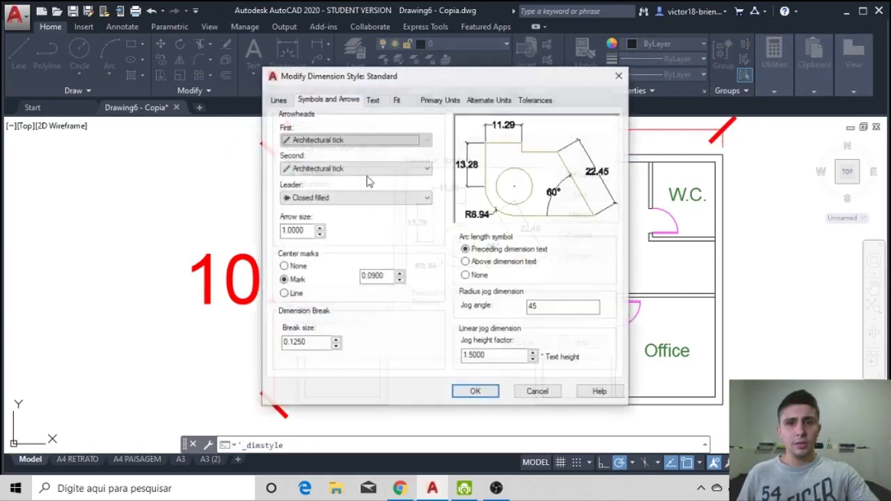
pyautogui.click(325, 140)
pyautogui.click(308, 153)
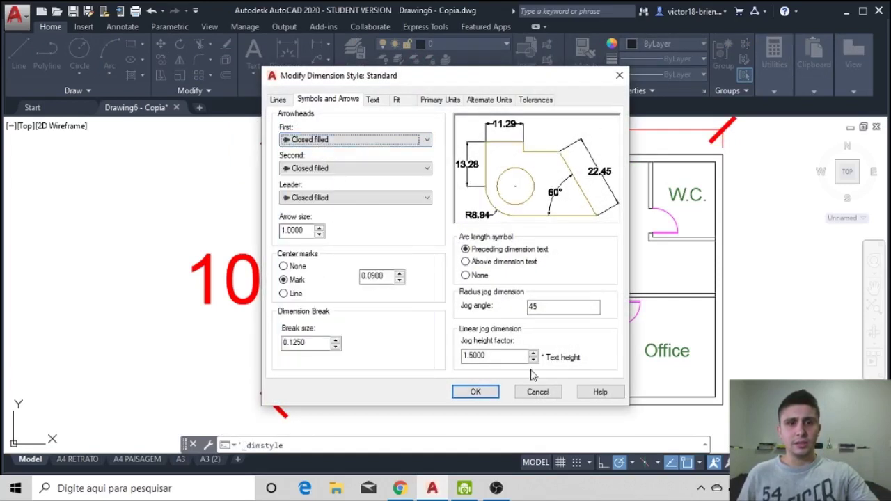
pyautogui.click(479, 390)
pyautogui.click(524, 342)
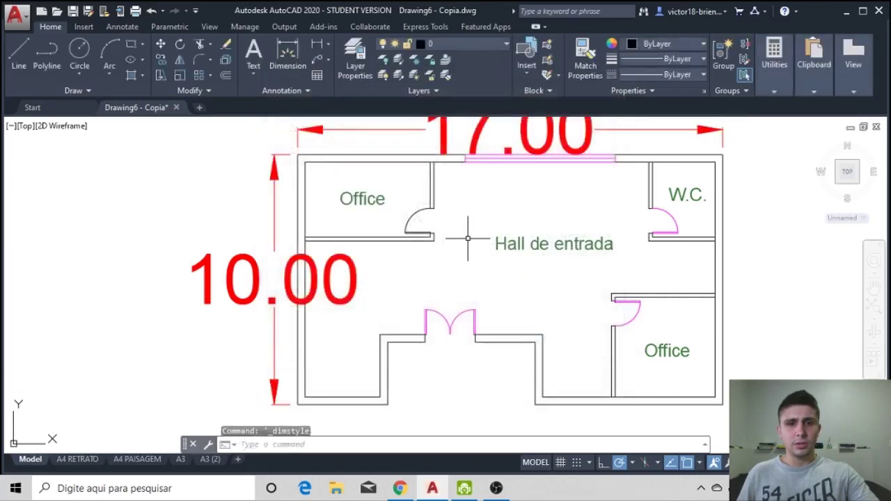
# Step: Enter a larger arrow size in the Standard dimension style
pyautogui.click(290, 92)
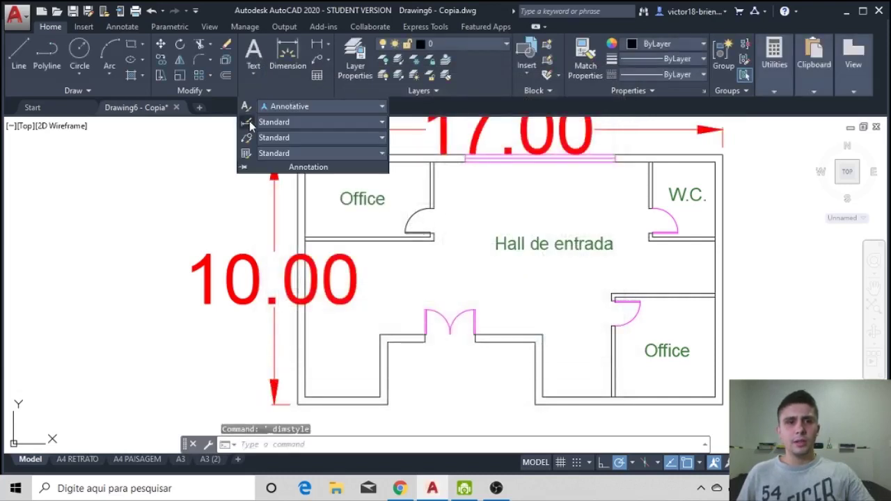
pyautogui.click(249, 121)
pyautogui.click(567, 217)
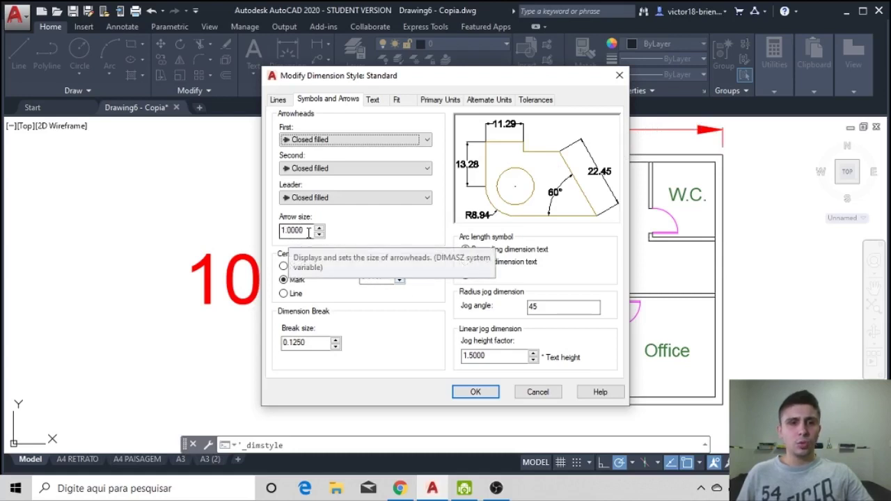
pyautogui.doubleClick(308, 233)
pyautogui.write('0.')
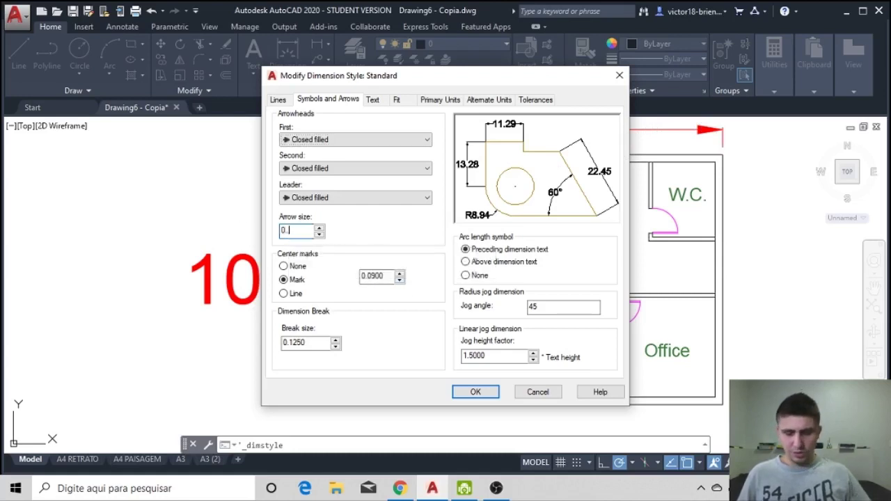
pyautogui.write('5')
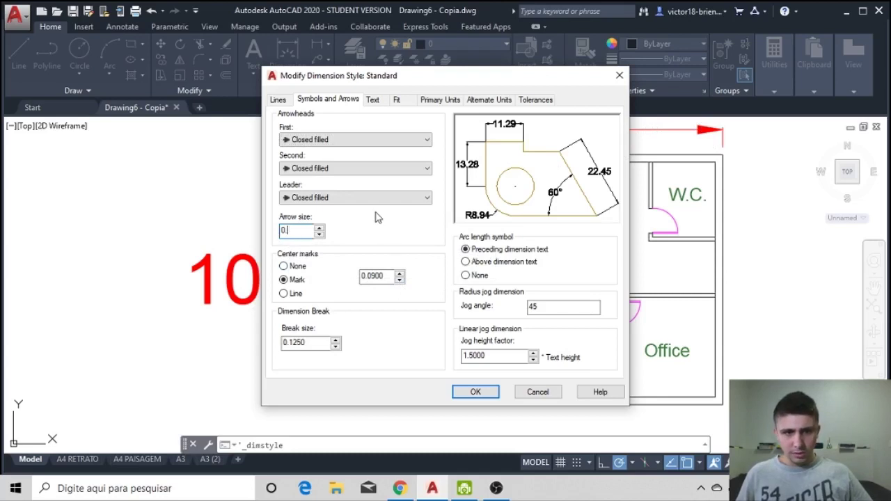
pyautogui.write('.5')
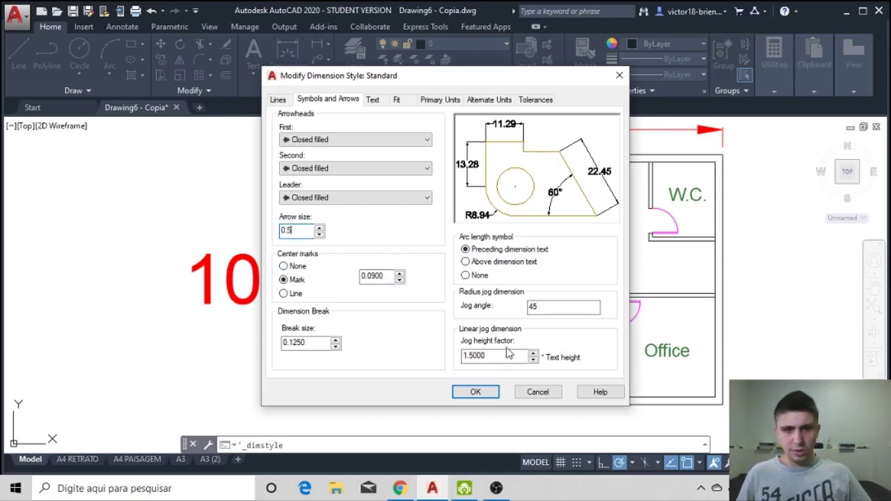
pyautogui.click(480, 391)
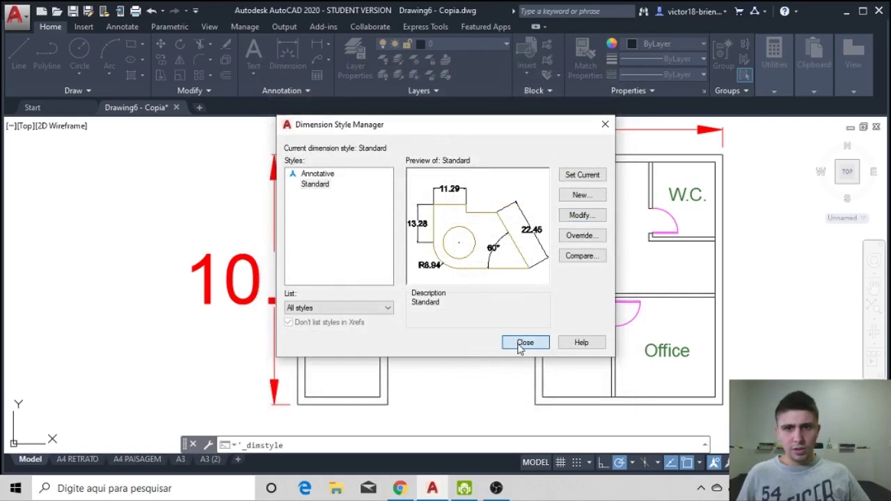
pyautogui.click(523, 343)
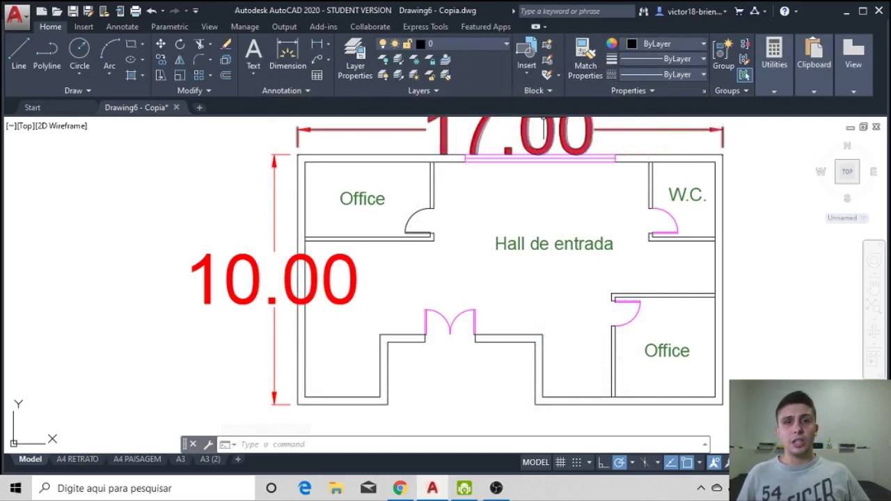
# Step: Set the Standard dimension style's arrow size to 0.3
pyautogui.click(297, 94)
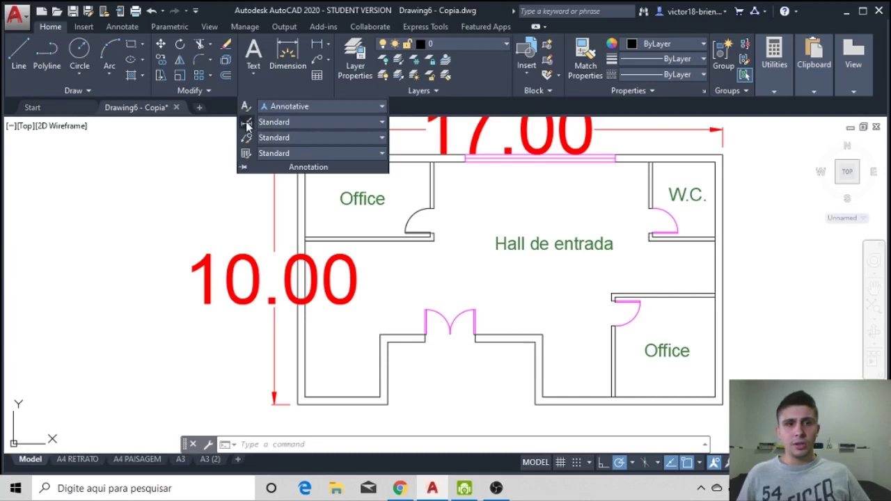
pyautogui.click(247, 126)
pyautogui.click(581, 215)
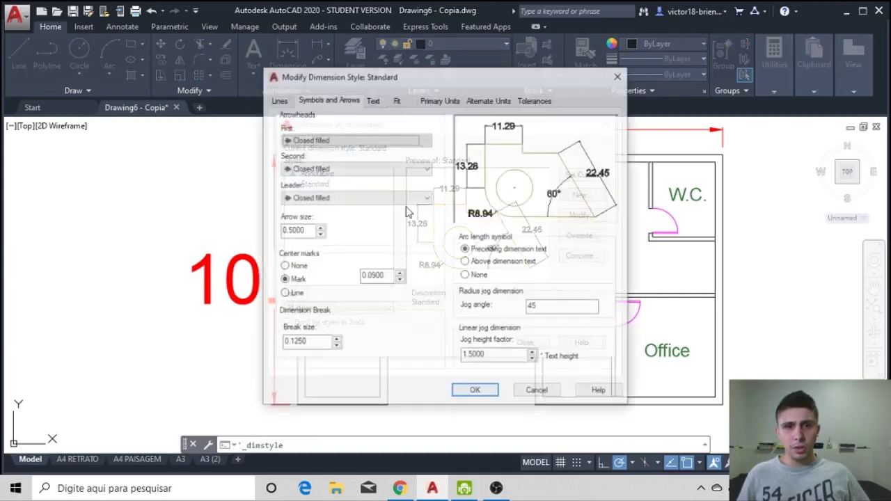
pyautogui.write('0.3')
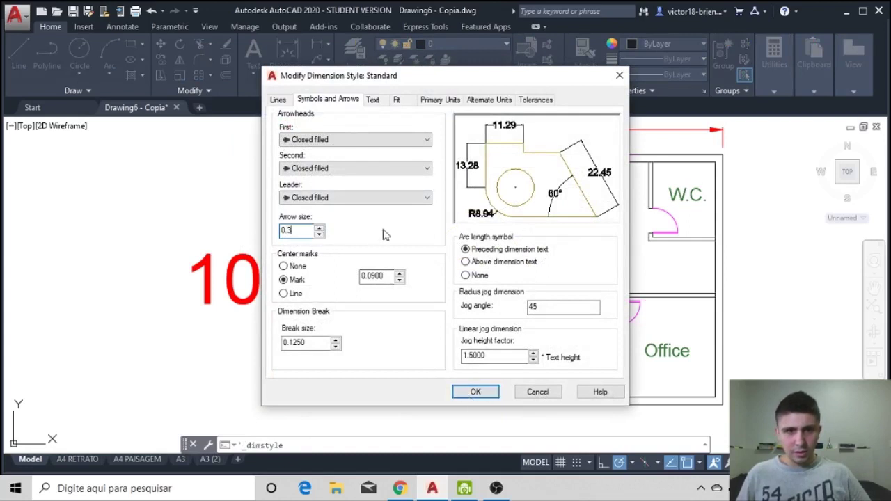
pyautogui.click(466, 392)
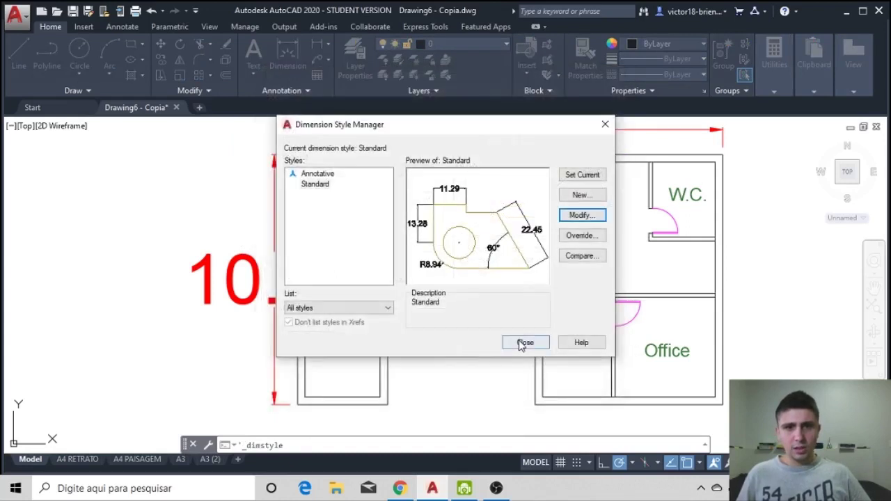
pyautogui.click(522, 342)
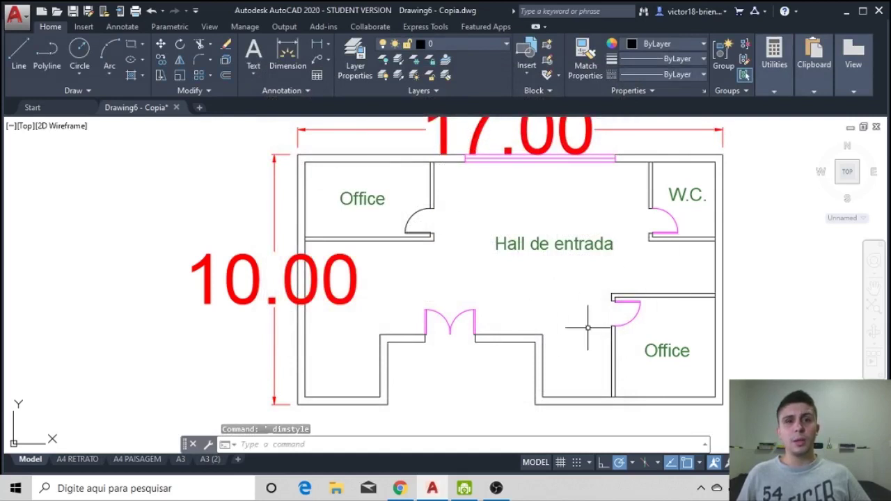
pyautogui.click(295, 97)
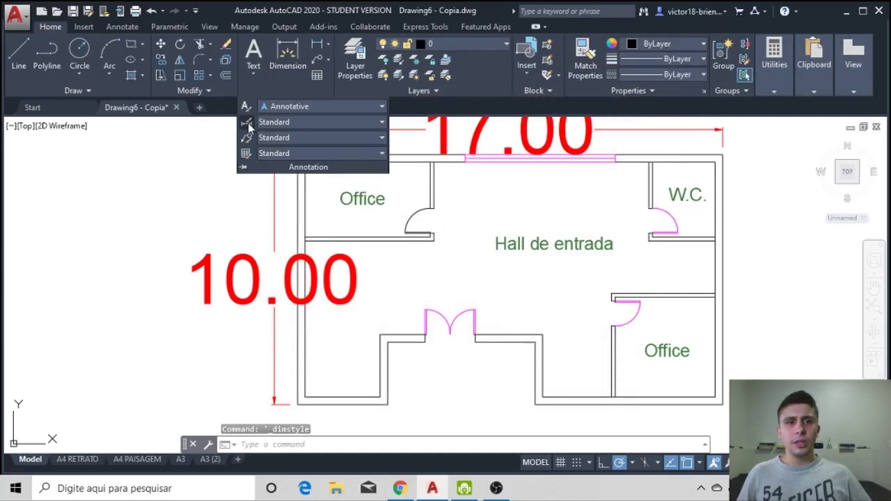
pyautogui.click(594, 221)
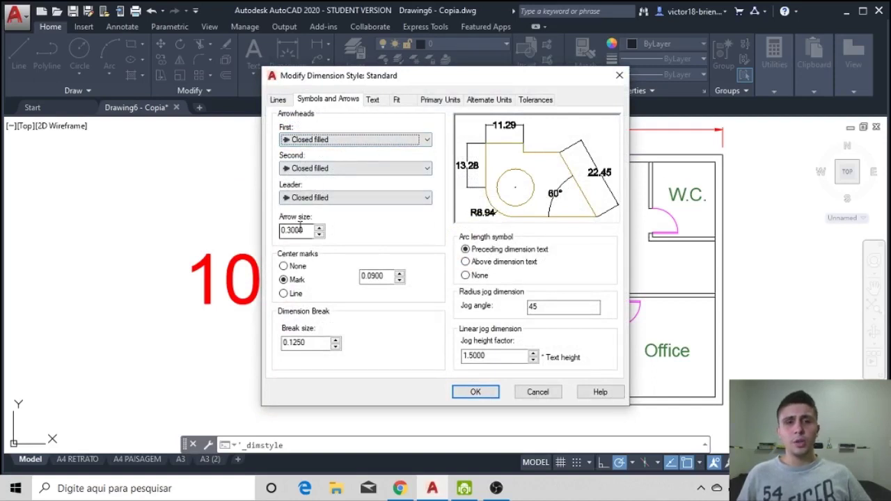
pyautogui.click(278, 100)
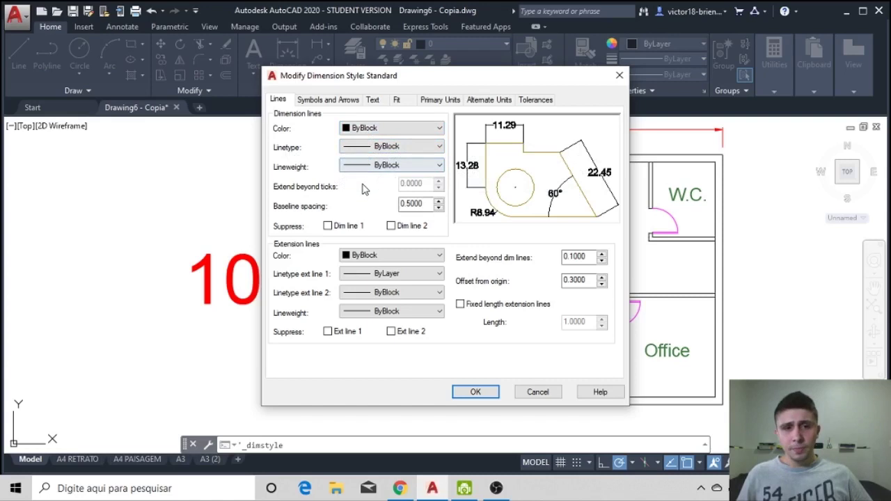
pyautogui.click(327, 226)
pyautogui.click(391, 227)
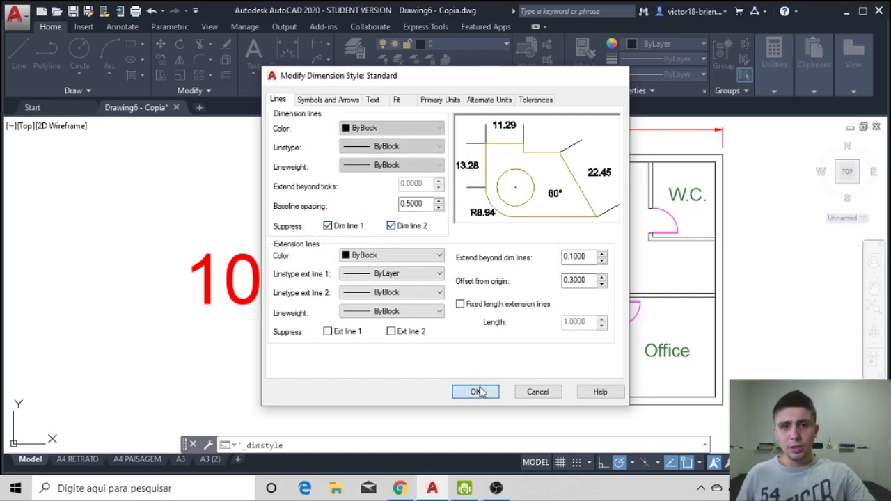
pyautogui.click(476, 392)
pyautogui.click(521, 342)
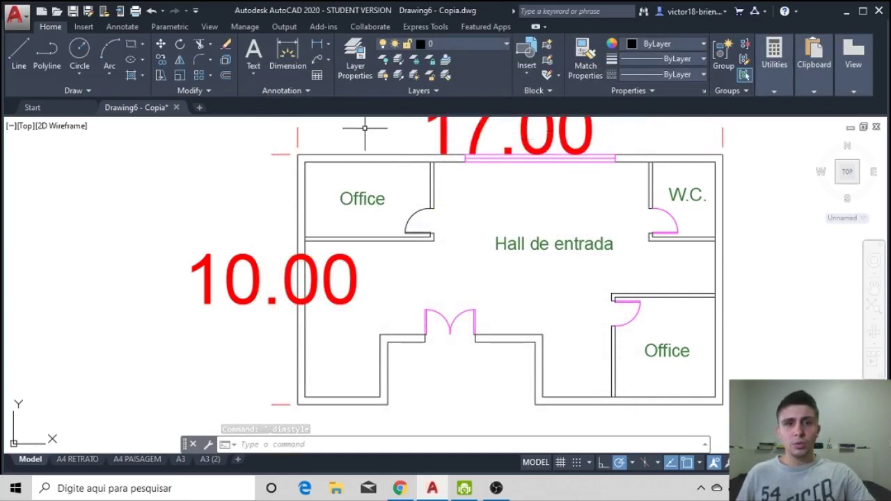
pyautogui.click(293, 90)
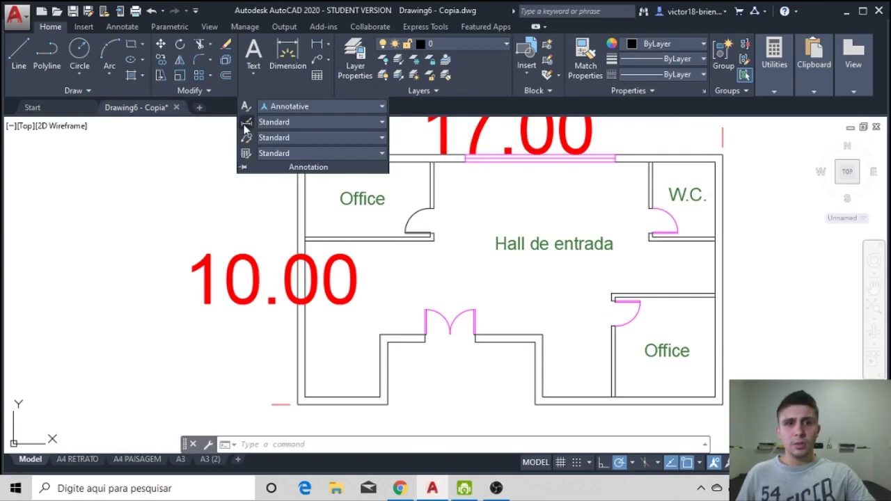
pyautogui.click(245, 124)
pyautogui.click(581, 214)
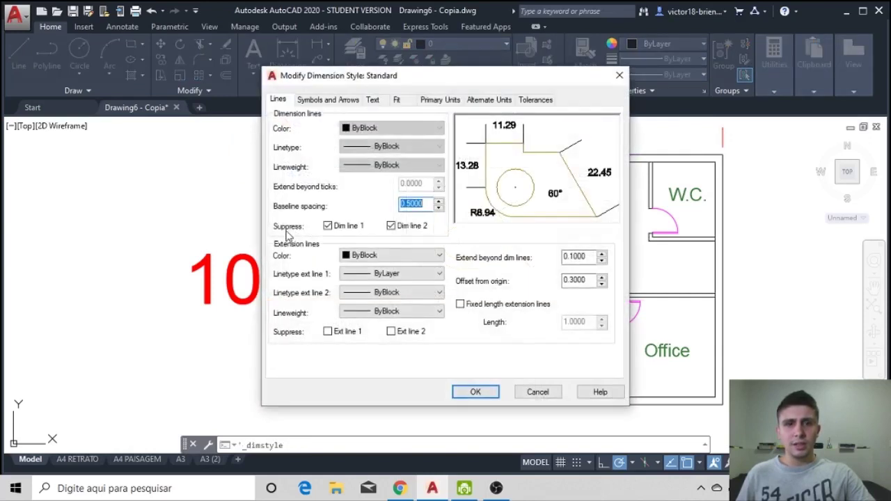
pyautogui.click(327, 226)
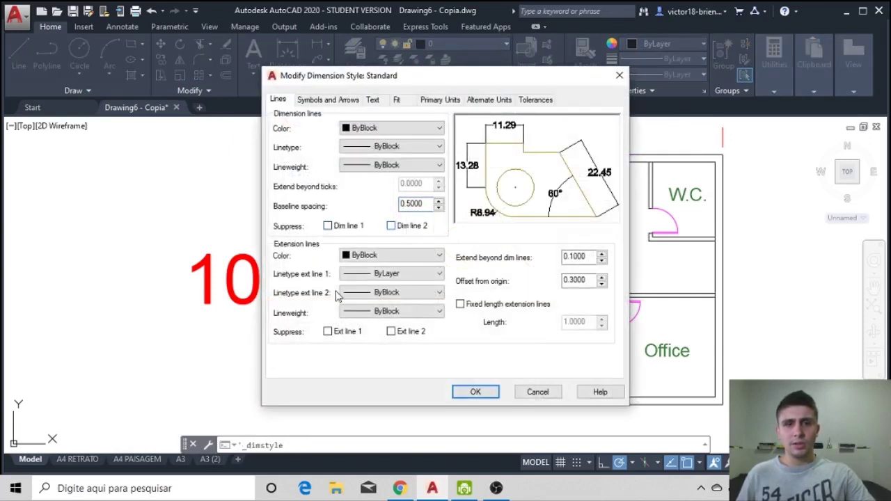
pyautogui.click(328, 332)
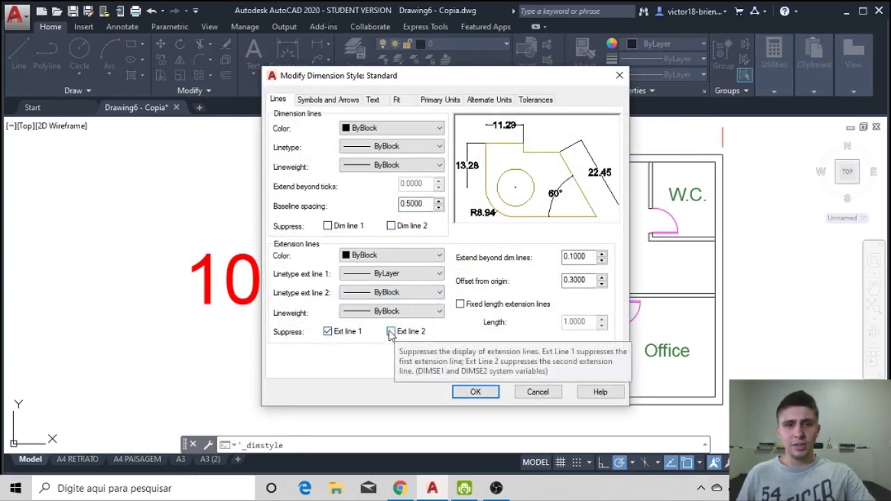
pyautogui.click(391, 332)
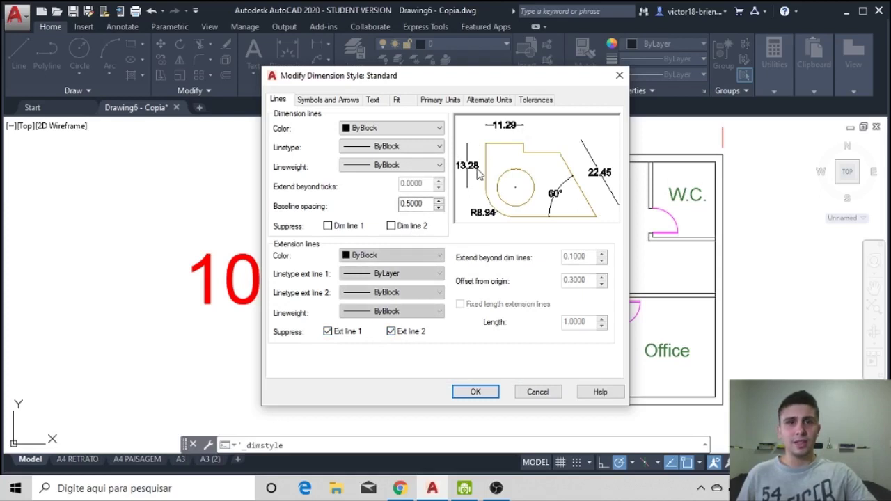
pyautogui.click(327, 331)
pyautogui.click(391, 332)
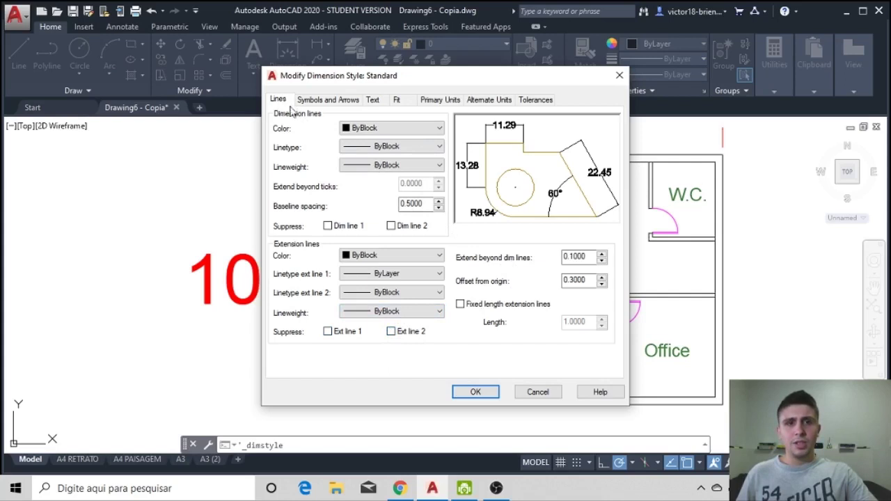
pyautogui.click(475, 390)
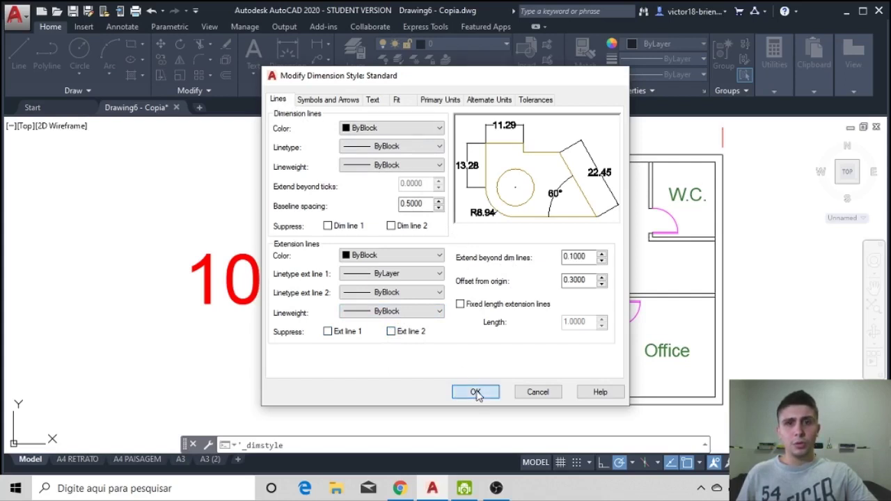
pyautogui.click(525, 346)
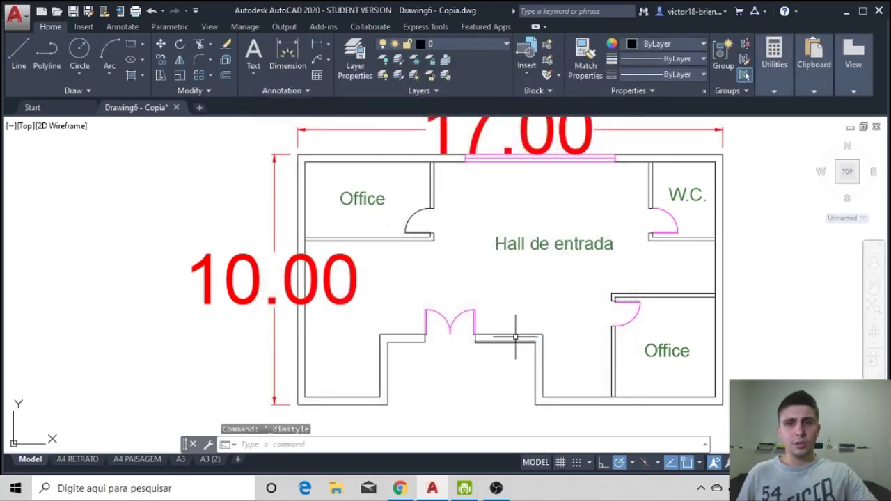
# Step: Reduce the Standard style's dimension text height from 2 to 1
pyautogui.click(284, 93)
pyautogui.click(248, 122)
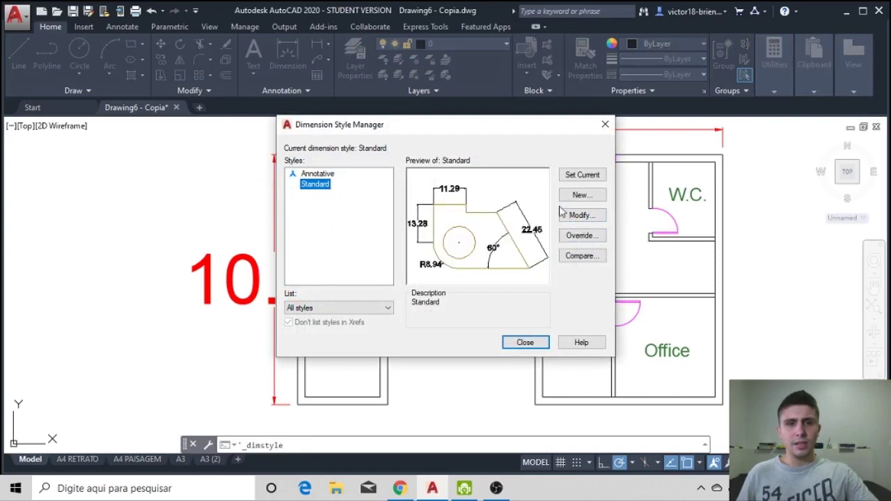
pyautogui.click(582, 215)
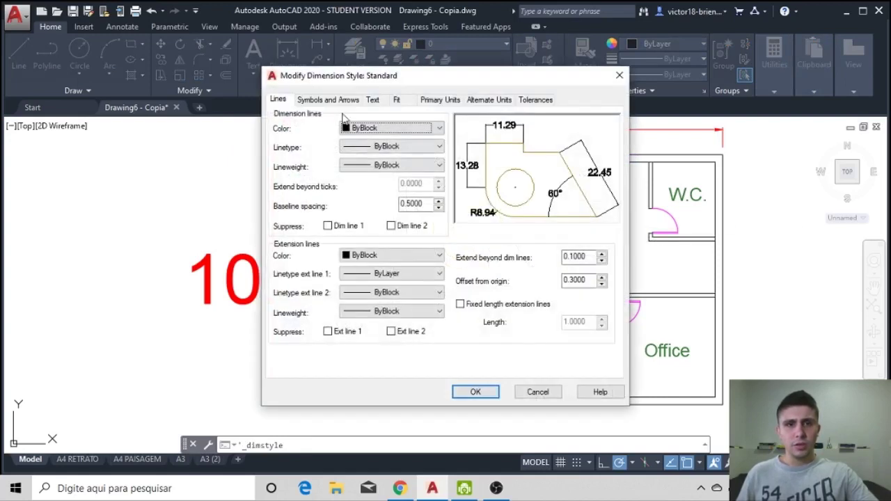
pyautogui.click(372, 102)
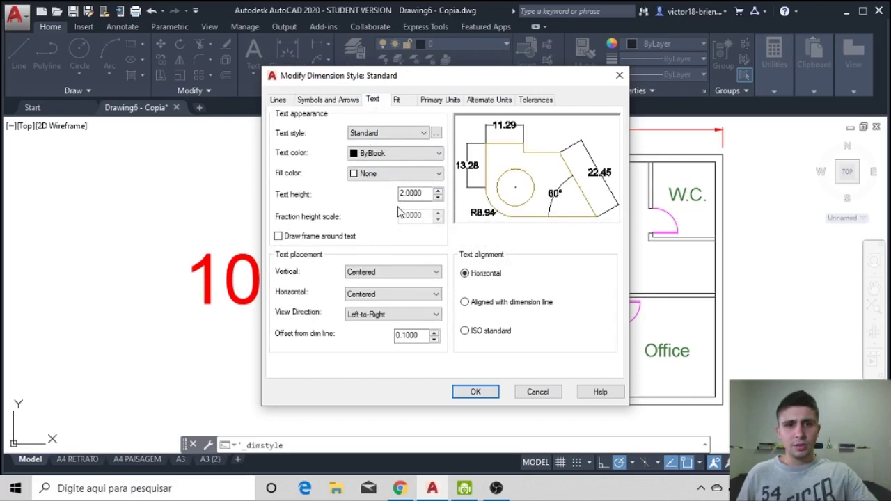
pyautogui.moveTo(422, 194); pyautogui.dragTo(381, 201)
pyautogui.write('5')
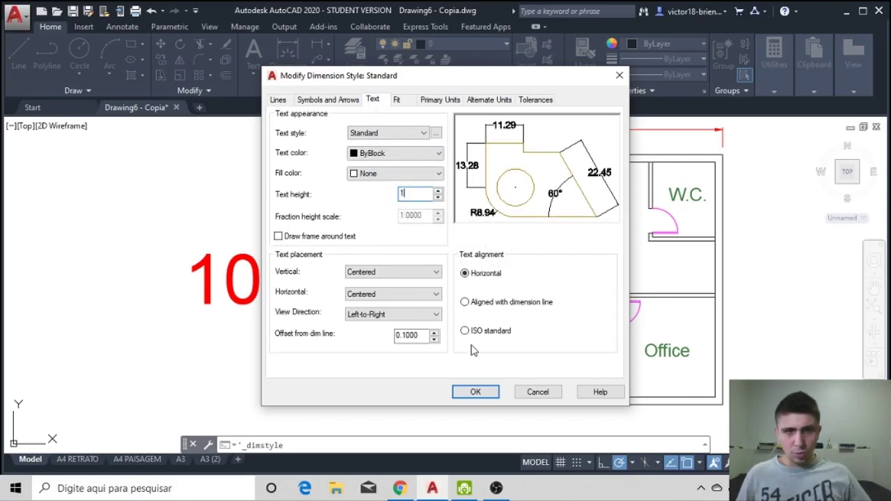
pyautogui.click(476, 392)
pyautogui.click(523, 342)
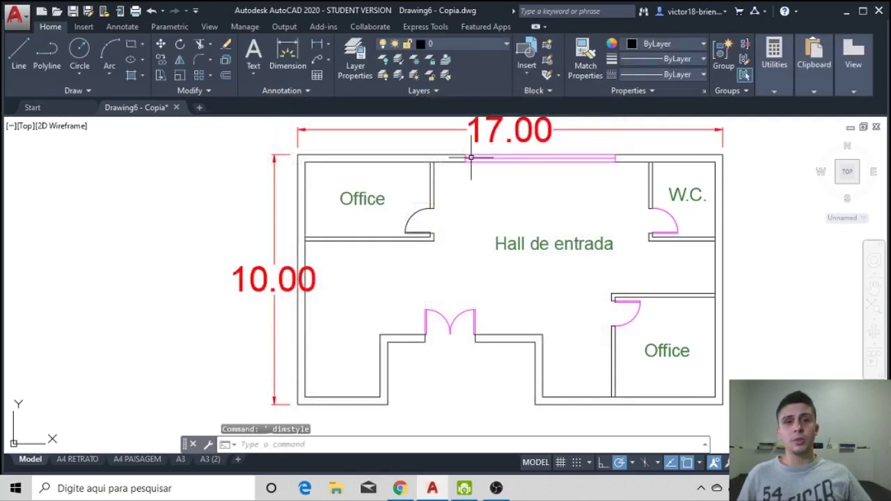
# Step: Shrink the text height further to 0.3, then reopen the Dimension Style Manager
pyautogui.click(304, 91)
pyautogui.click(254, 124)
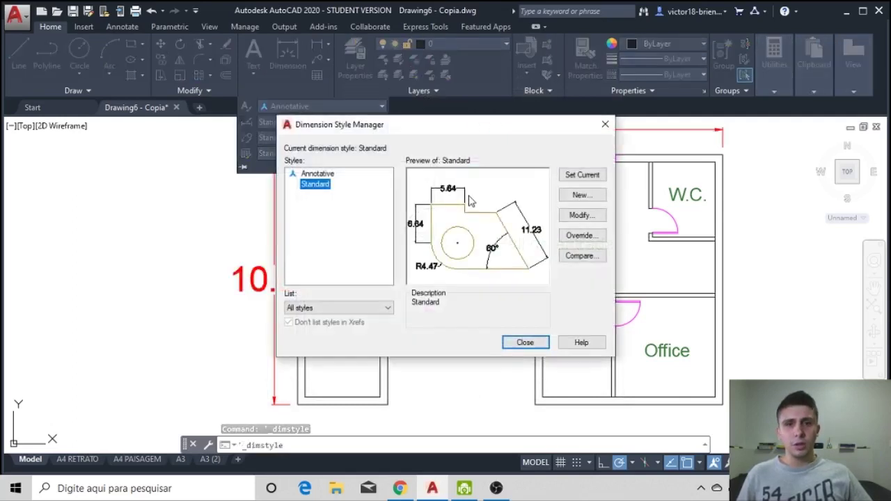
pyautogui.click(565, 216)
pyautogui.moveTo(423, 193); pyautogui.dragTo(372, 195)
pyautogui.write('0.3')
pyautogui.click(486, 393)
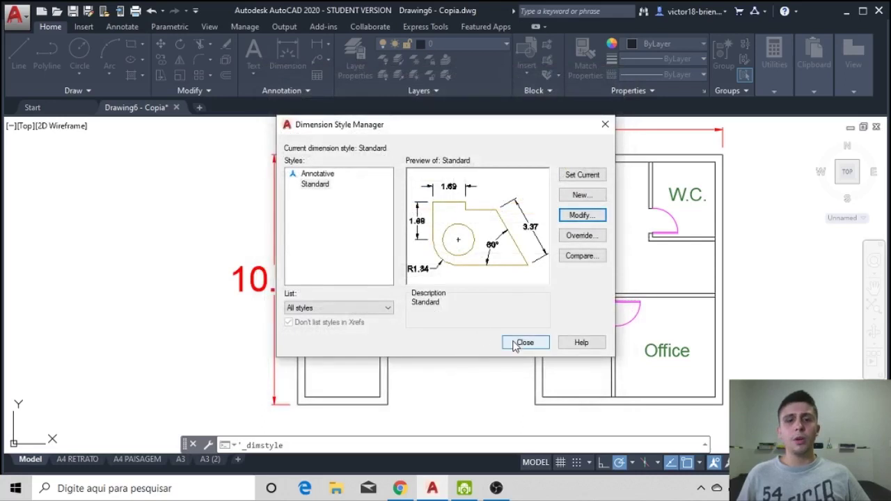
pyautogui.click(517, 342)
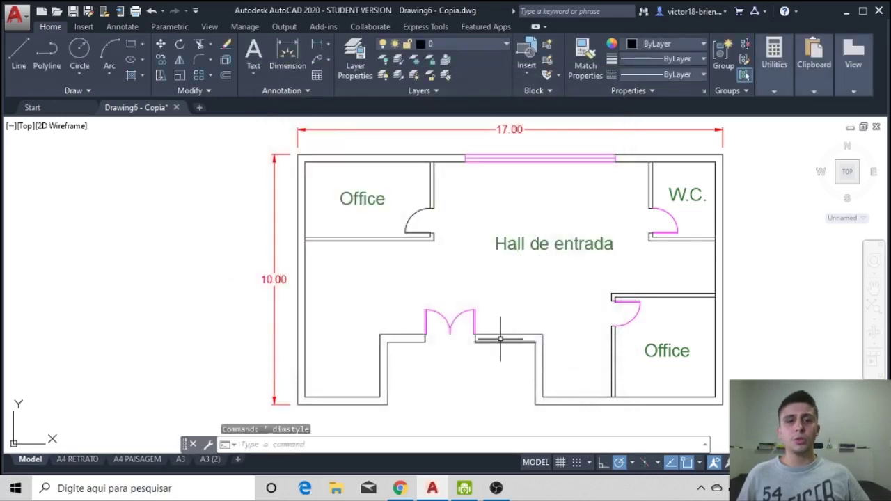
pyautogui.click(281, 91)
pyautogui.click(248, 124)
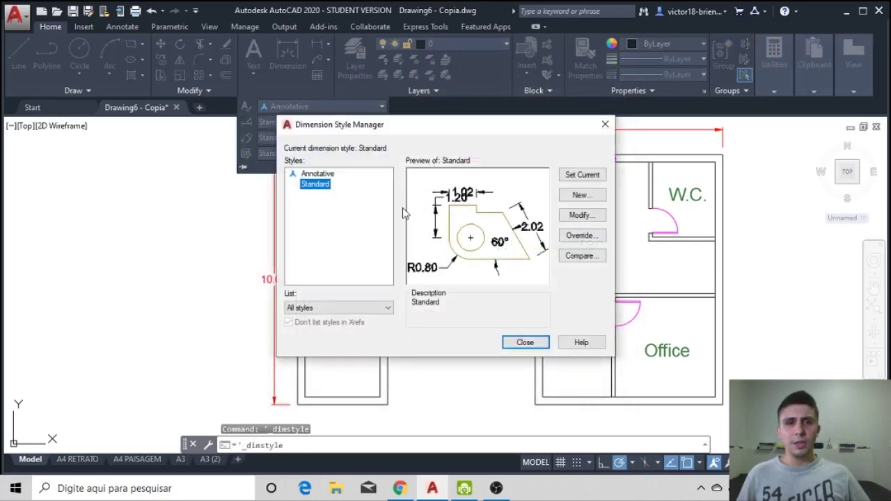
# Step: Set the text offset from dimension line to 0.5, discarding a stray text-height edit
pyautogui.click(579, 215)
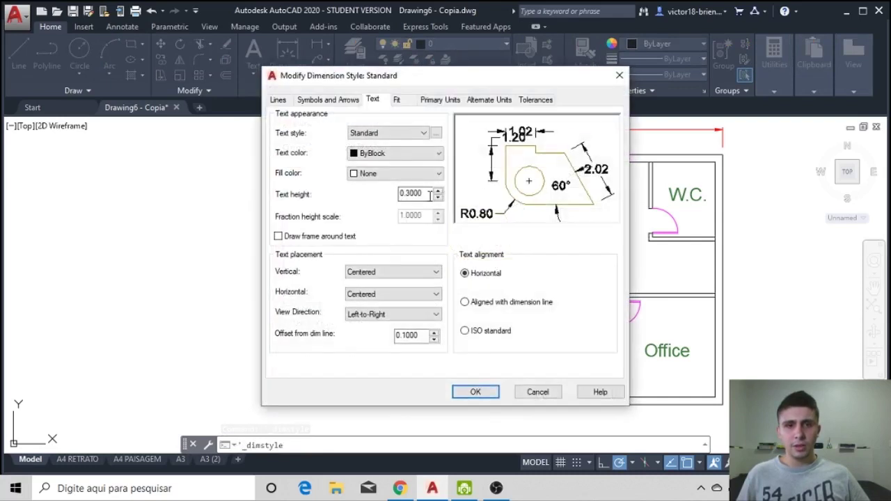
pyautogui.doubleClick(412, 194)
pyautogui.write('0.5')
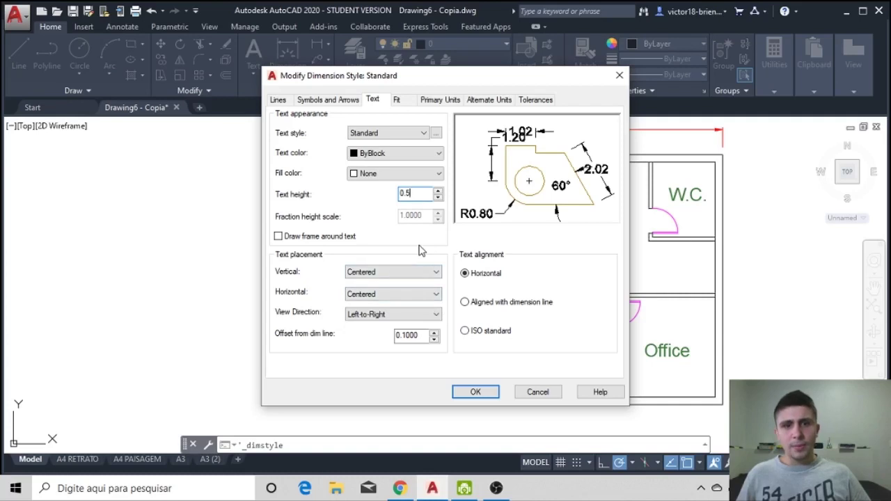
pyautogui.click(293, 341)
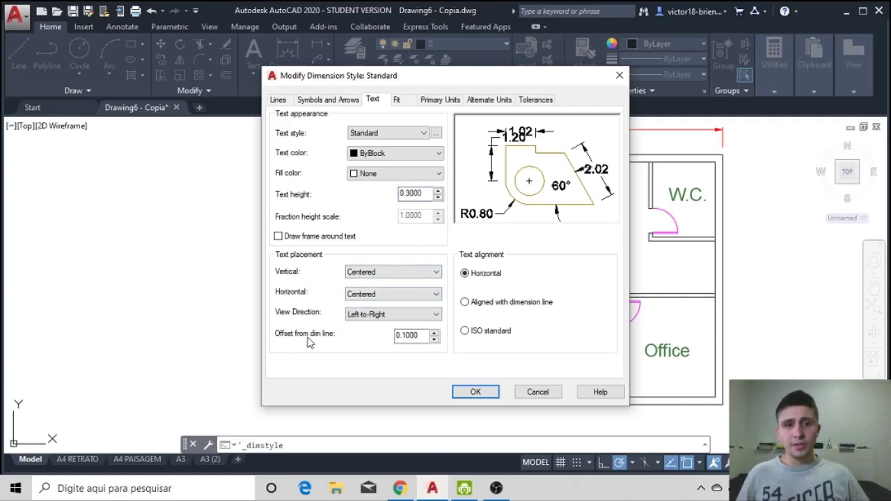
pyautogui.moveTo(408, 336)
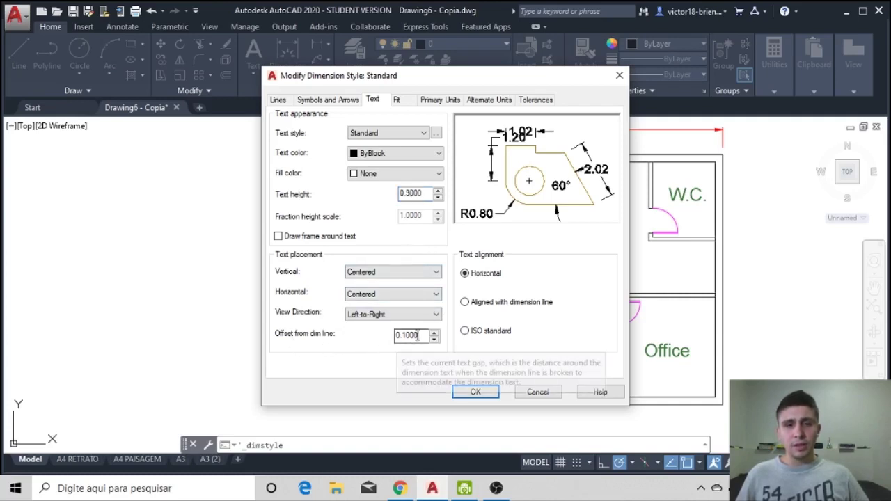
pyautogui.moveTo(487, 83)
pyautogui.mouseDown()
pyautogui.moveTo(330, 97)
pyautogui.moveTo(426, 81)
pyautogui.mouseUp()
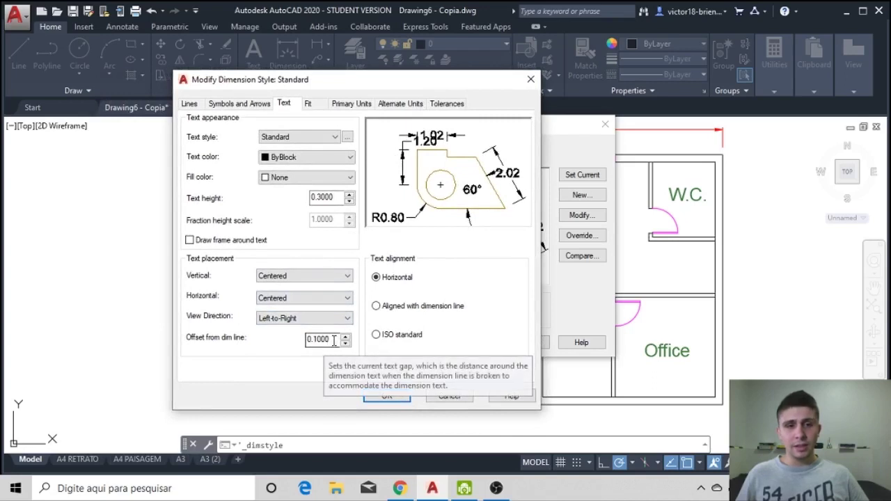
pyautogui.doubleClick(334, 340)
pyautogui.write('0.5')
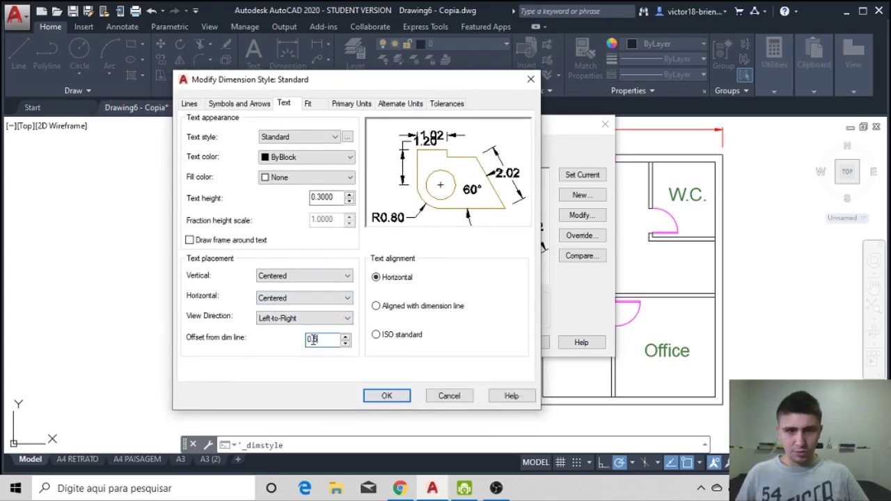
pyautogui.click(386, 395)
pyautogui.click(524, 342)
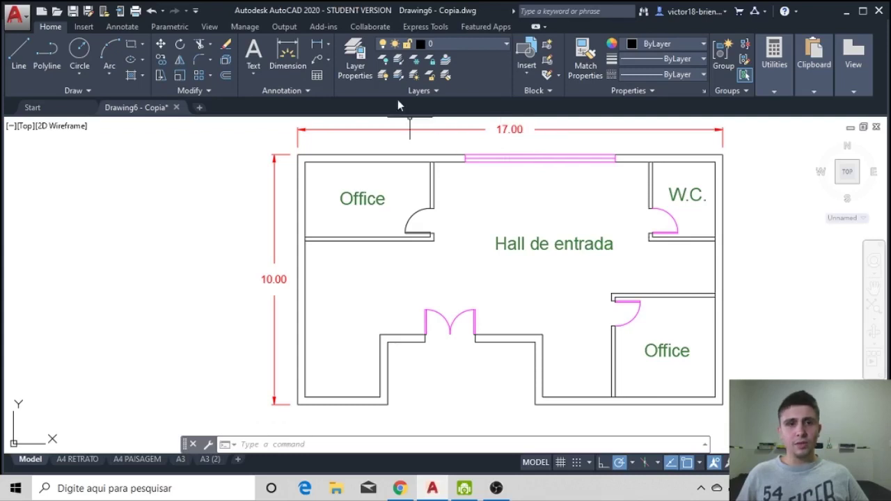
pyautogui.click(296, 95)
# Step: Set the Standard style's extension line offset from origin to 0.5 on the Lines tab
pyautogui.click(245, 123)
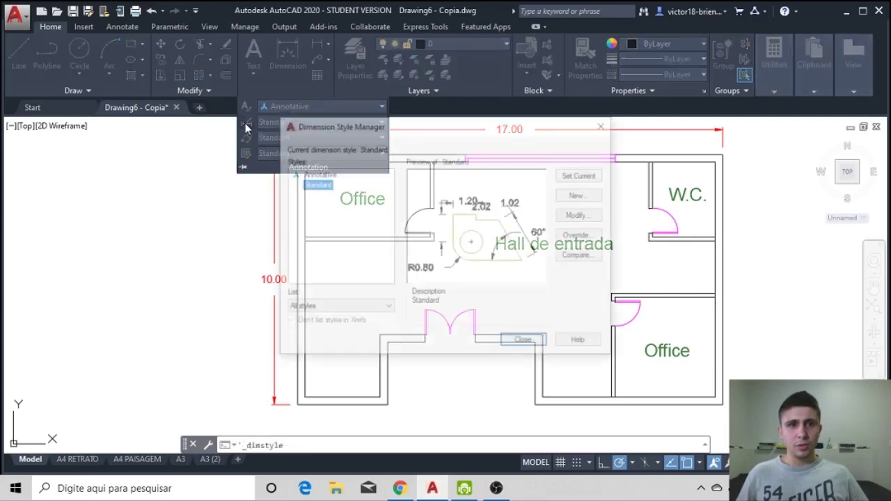
pyautogui.click(574, 217)
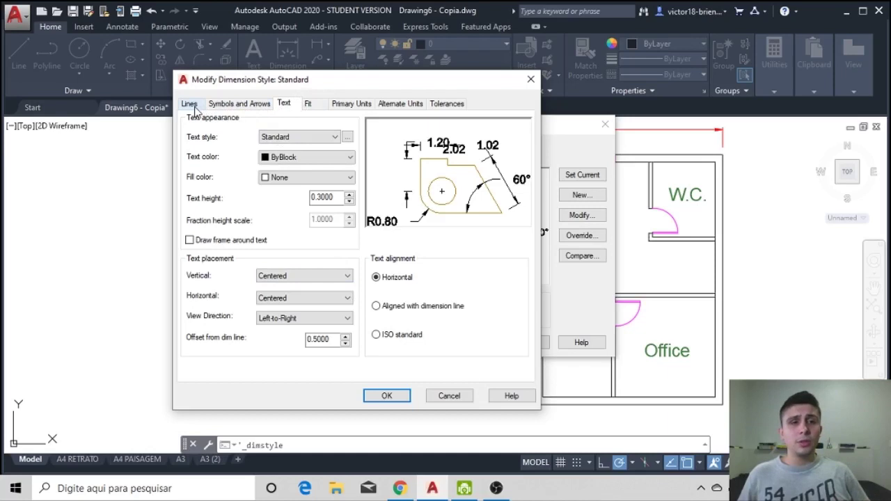
pyautogui.click(191, 106)
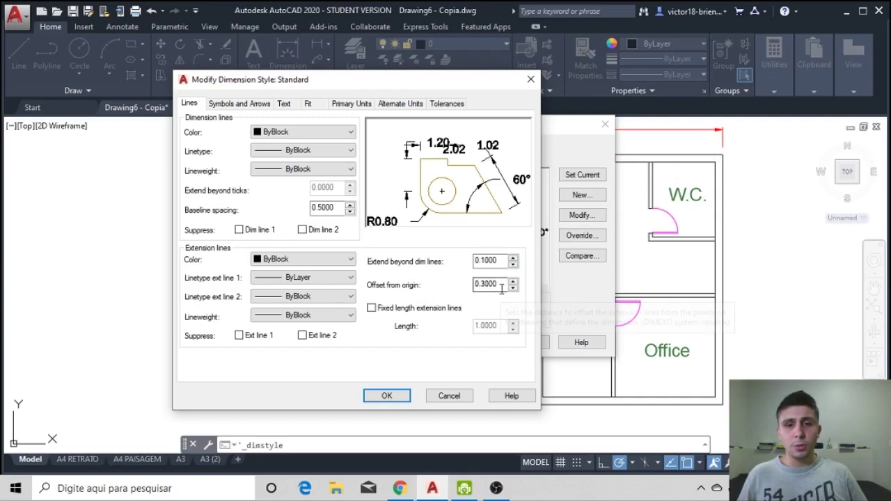
pyautogui.doubleClick(479, 283)
pyautogui.write('0.5')
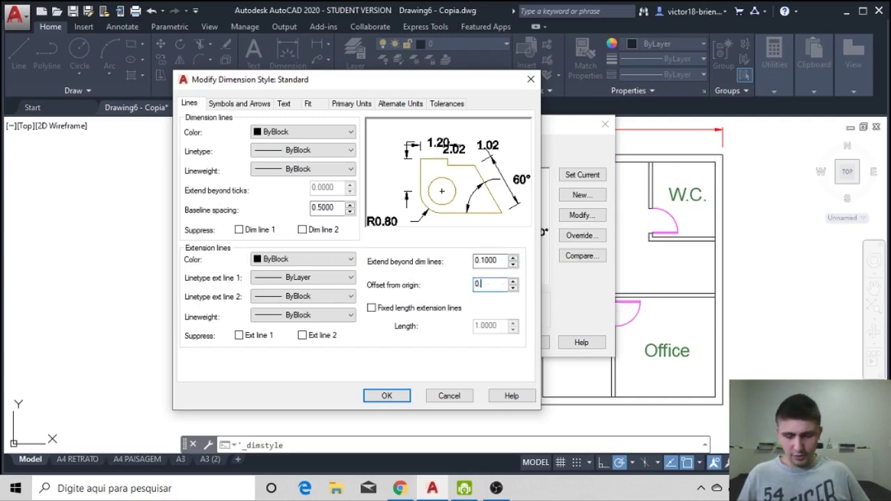
pyautogui.click(392, 395)
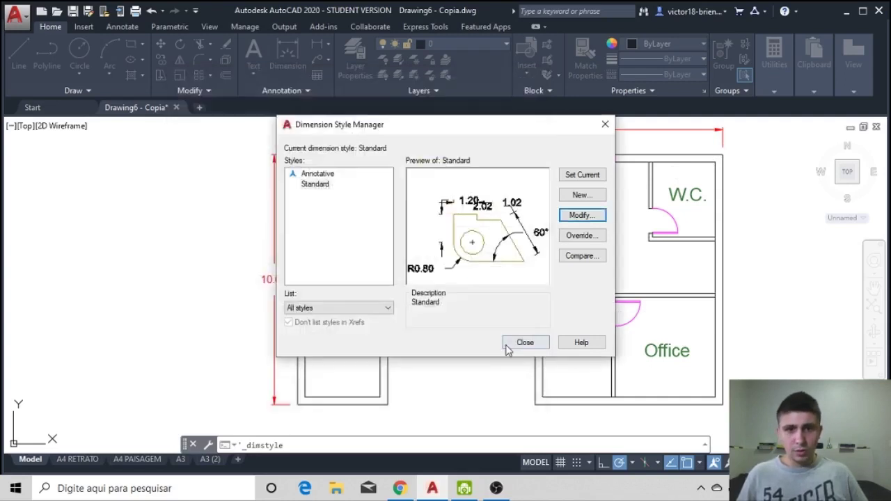
pyautogui.click(519, 342)
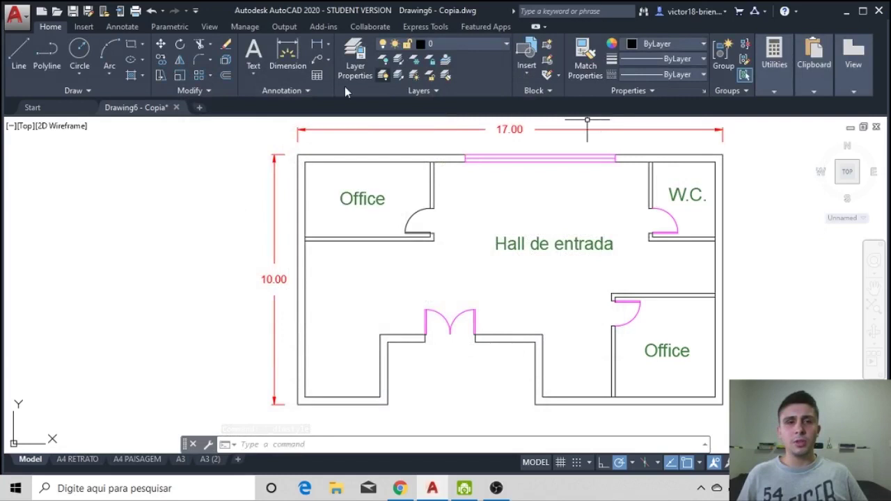
# Step: Try 0.000 primary-unit precision in the Standard dimension style
pyautogui.click(292, 90)
pyautogui.click(249, 124)
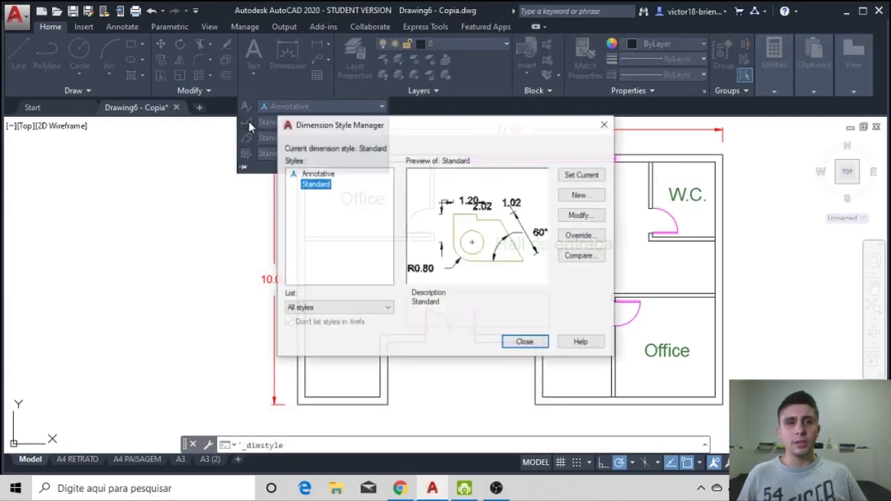
pyautogui.click(577, 216)
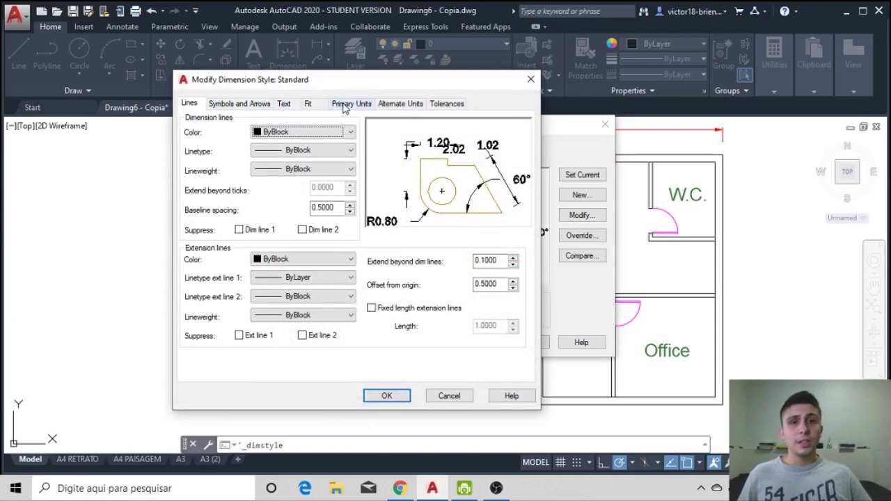
pyautogui.click(343, 106)
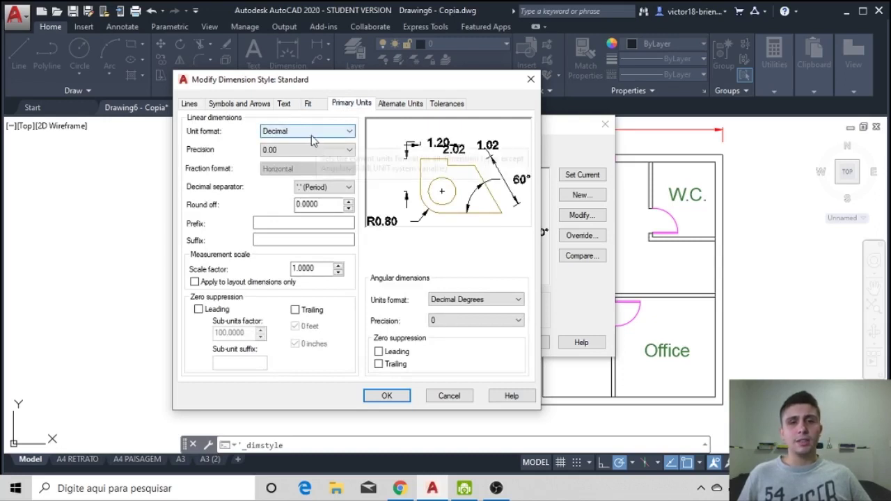
pyautogui.click(286, 152)
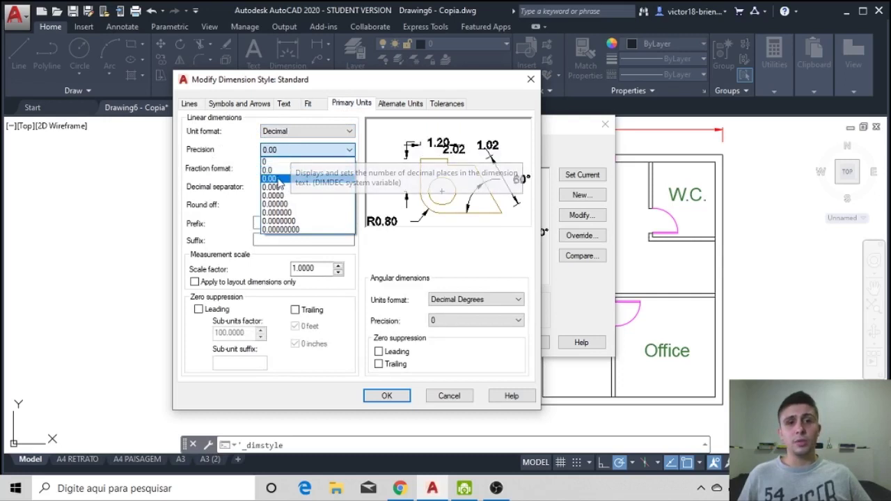
pyautogui.click(284, 190)
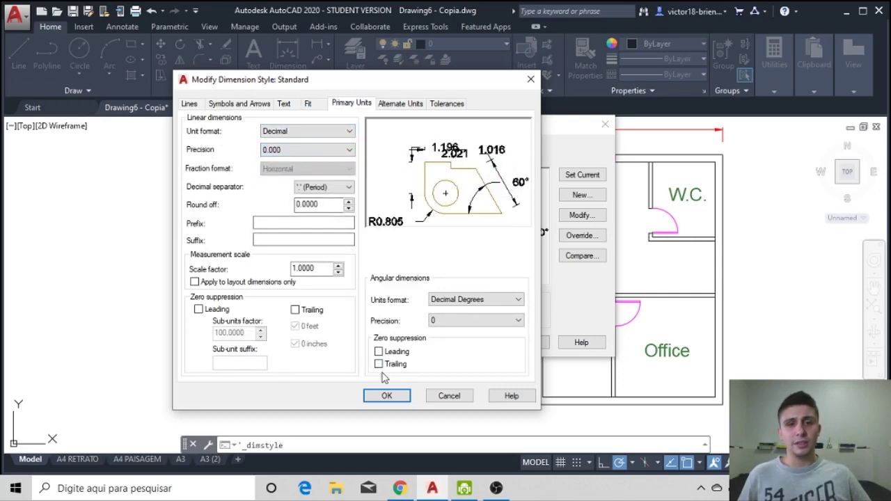
pyautogui.click(386, 395)
pyautogui.click(512, 342)
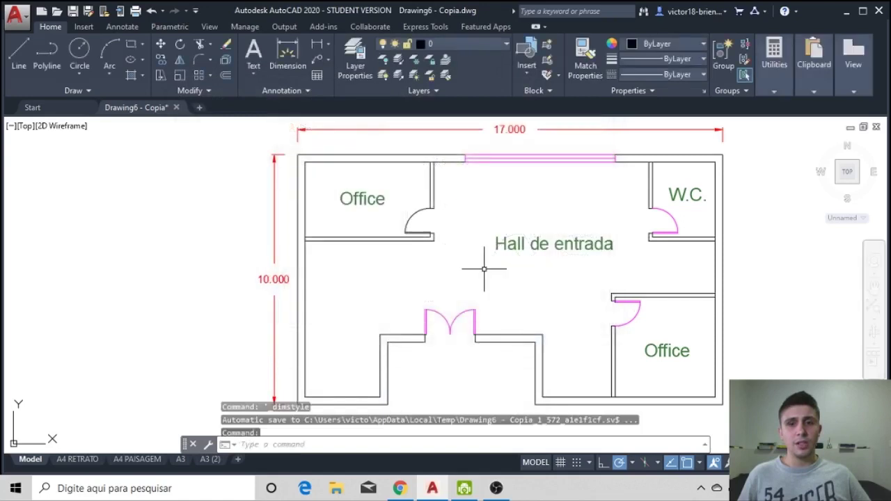
# Step: Set precision to 0 so dimensions read 17 and 10, then reopen the style manager
pyautogui.click(299, 91)
pyautogui.click(248, 124)
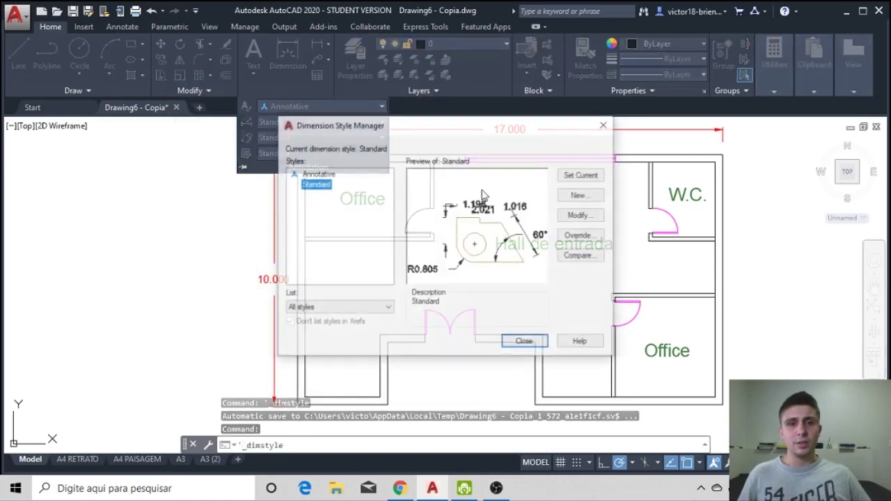
pyautogui.click(578, 216)
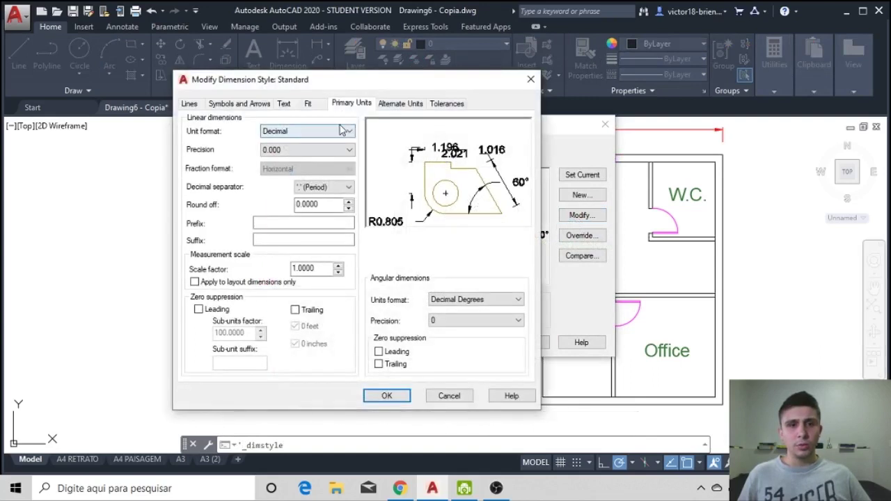
pyautogui.click(293, 149)
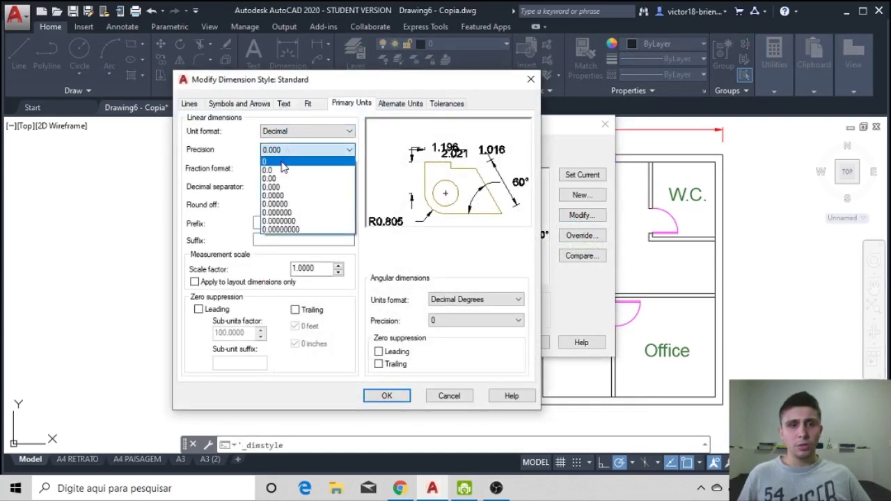
pyautogui.click(282, 162)
pyautogui.click(387, 395)
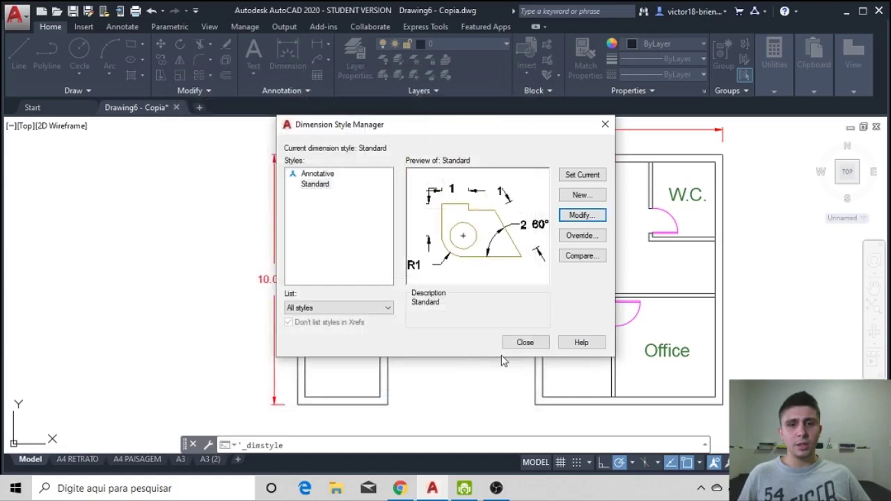
pyautogui.click(522, 341)
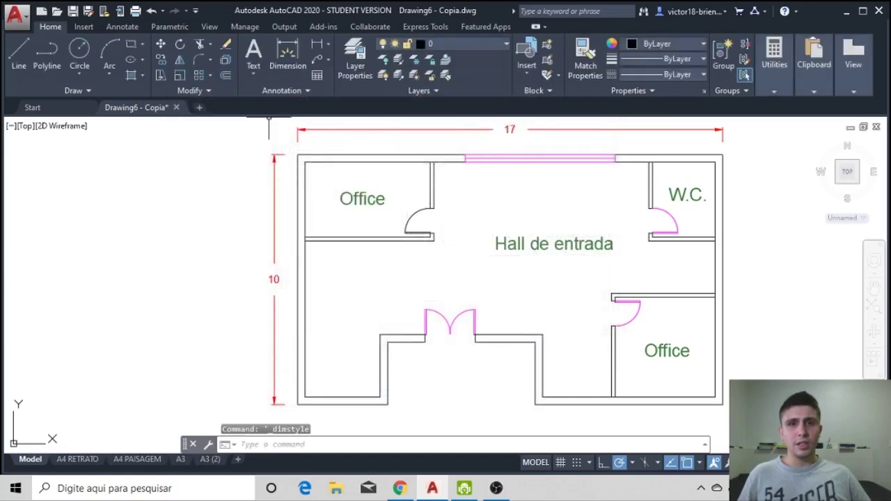
pyautogui.click(281, 91)
pyautogui.click(246, 123)
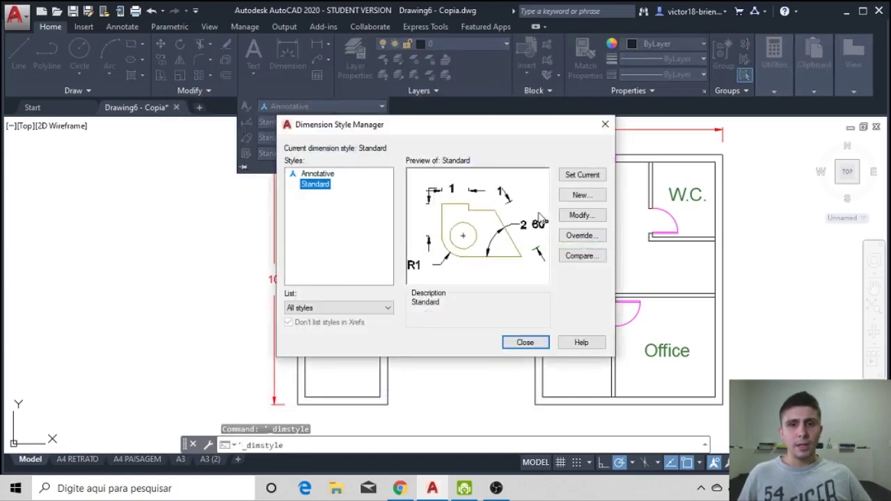
# Step: Set the Standard style's primary-unit precision back to 0.00 and close the manager
pyautogui.click(581, 215)
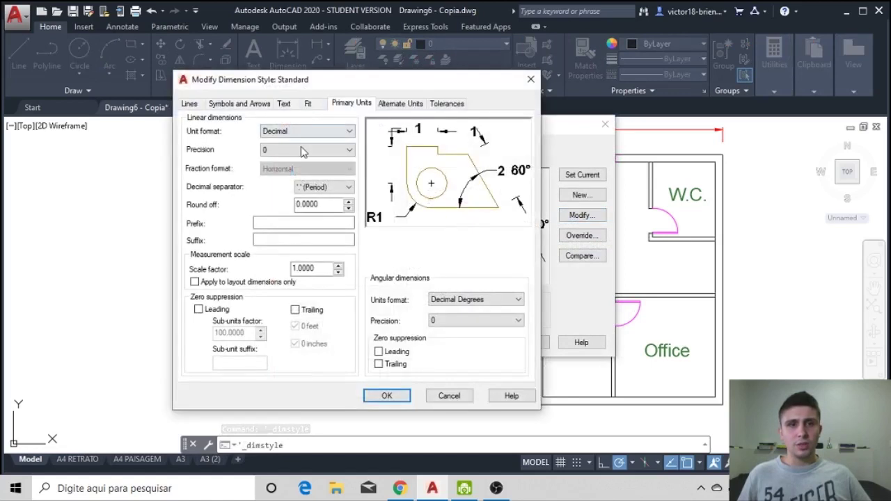
pyautogui.click(302, 150)
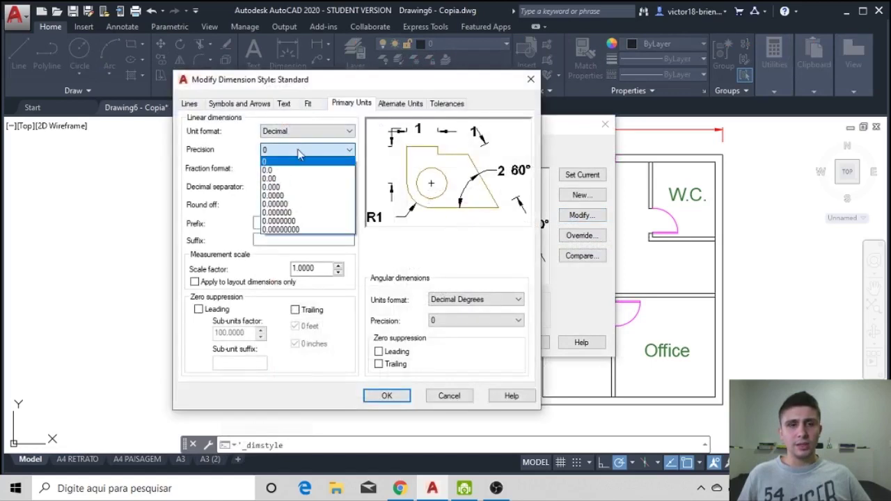
pyautogui.click(270, 179)
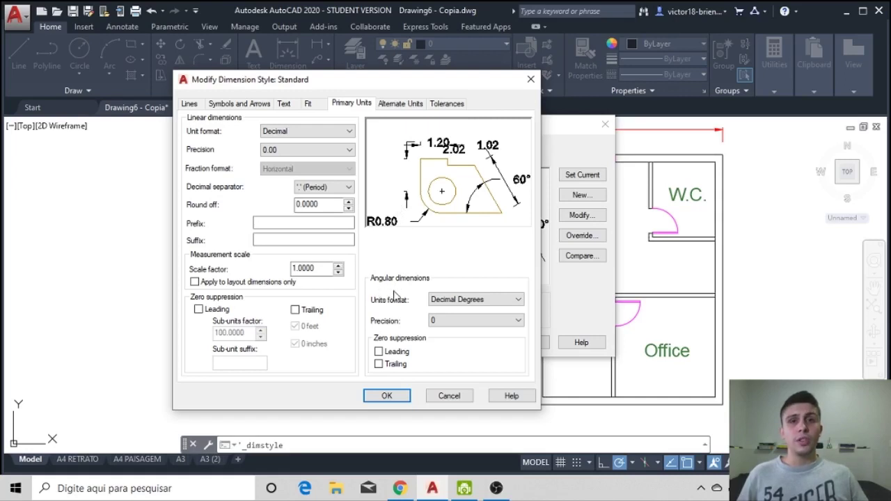
pyautogui.click(391, 395)
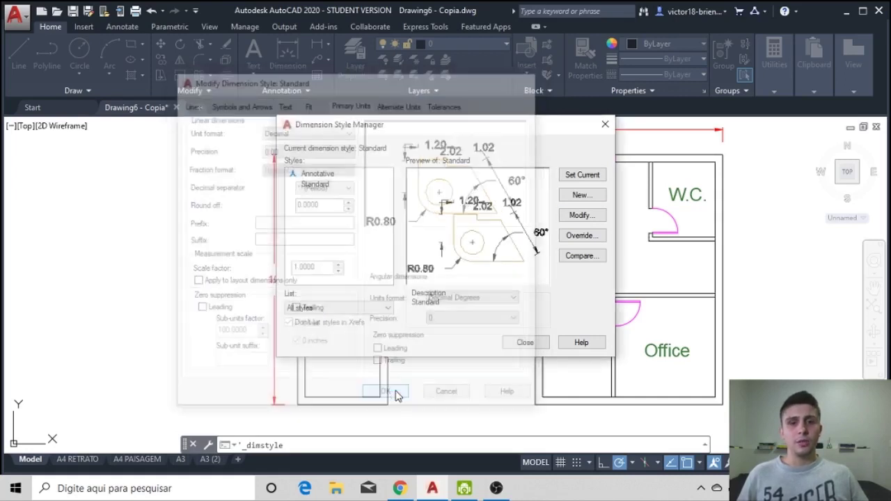
pyautogui.click(522, 343)
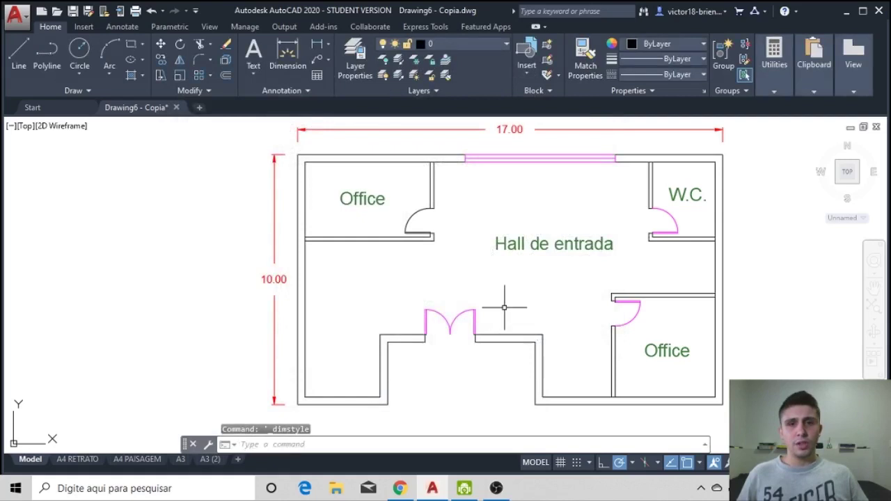